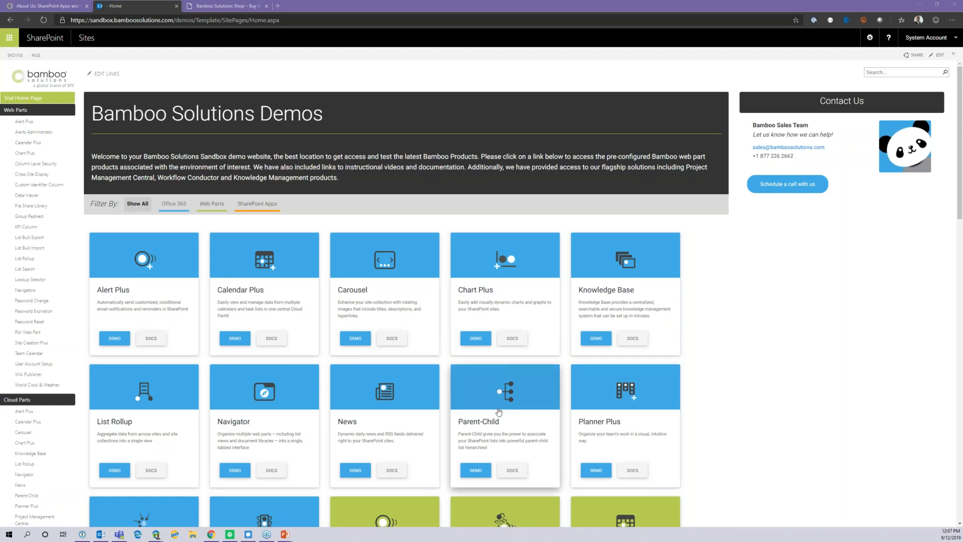
# Step: Leave the Parent-Child demo and open the Planner Plus demo full-screen
pyautogui.click(479, 471)
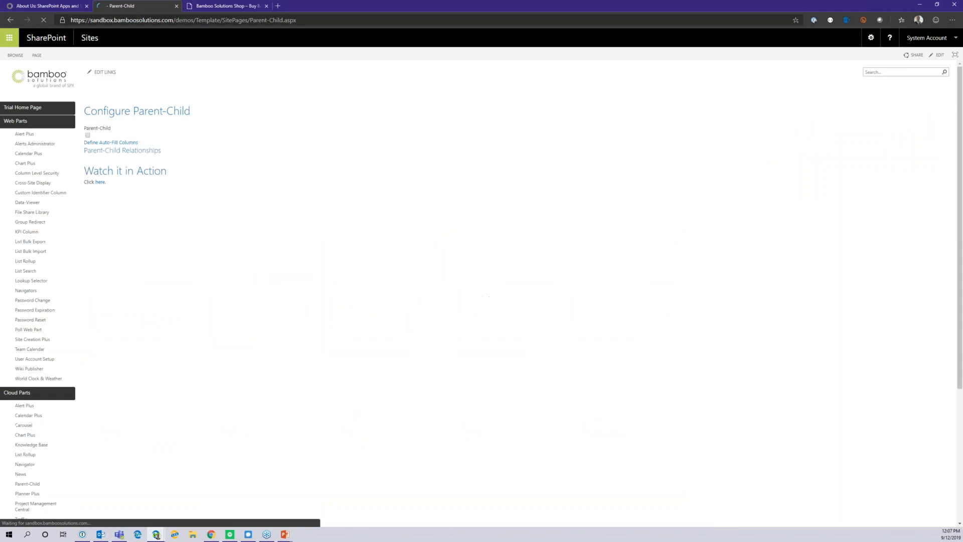
pyautogui.click(10, 20)
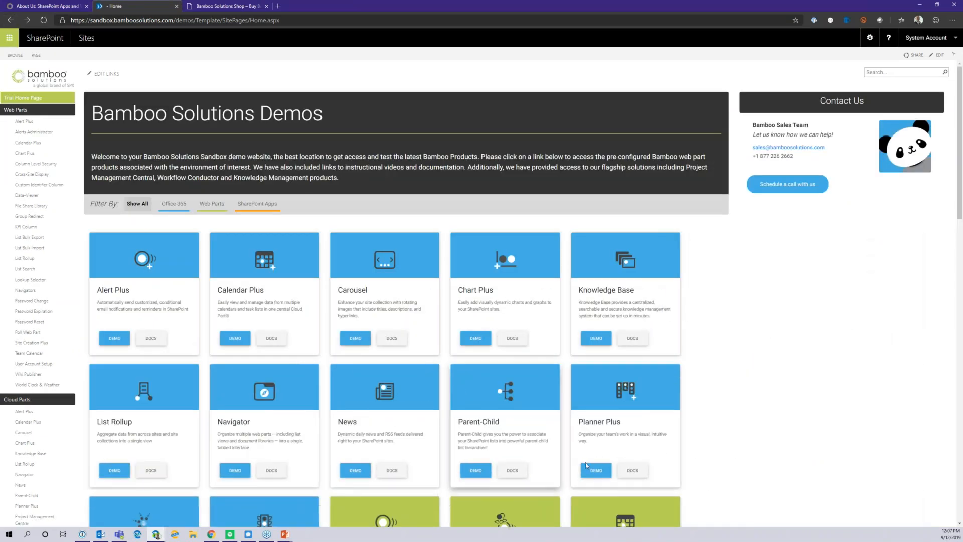
pyautogui.click(586, 466)
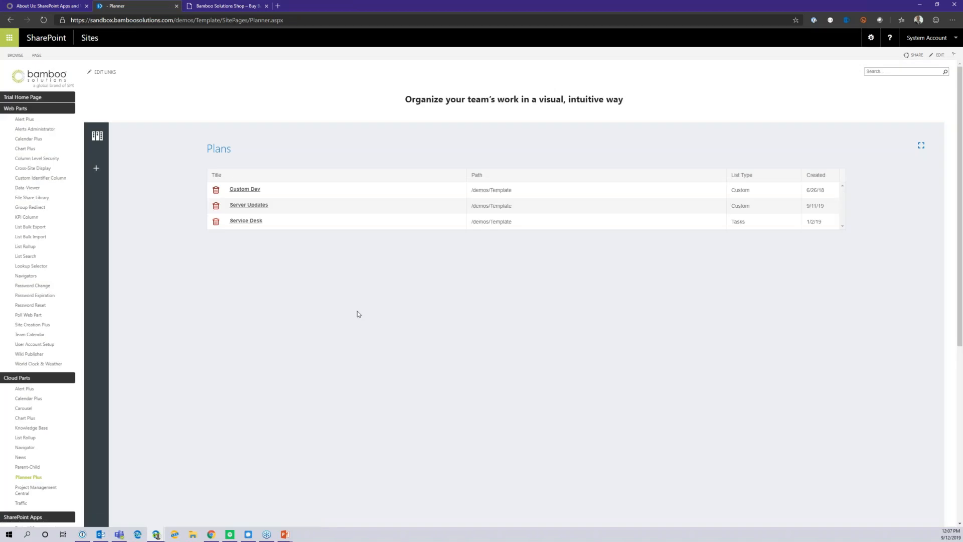
pyautogui.click(922, 147)
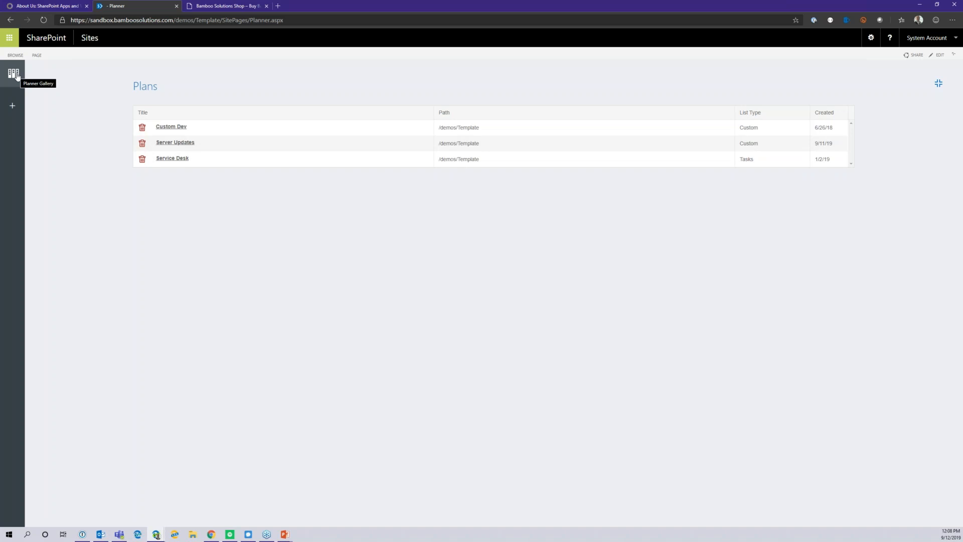
pyautogui.moveTo(15, 116)
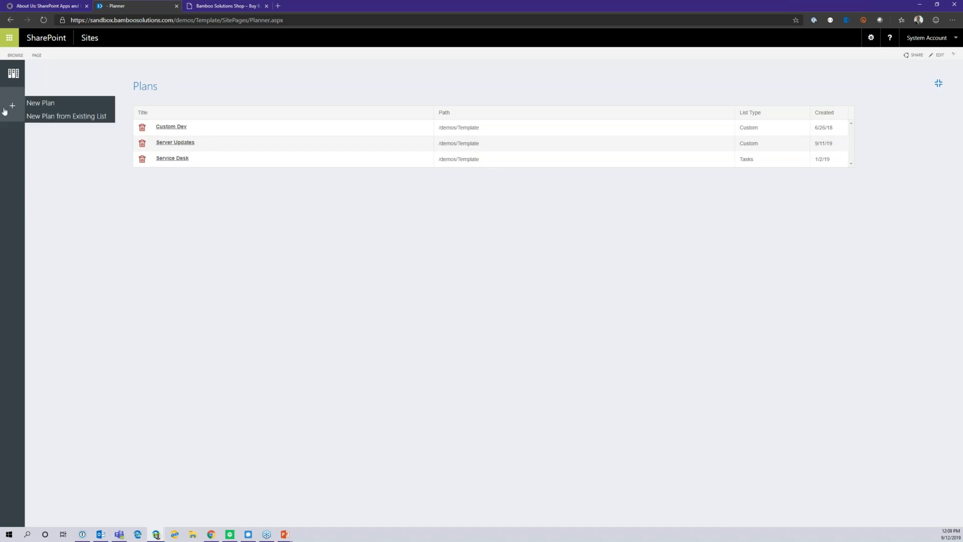
# Step: Create a new custom plan named 'Holiday Party'
pyautogui.click(12, 105)
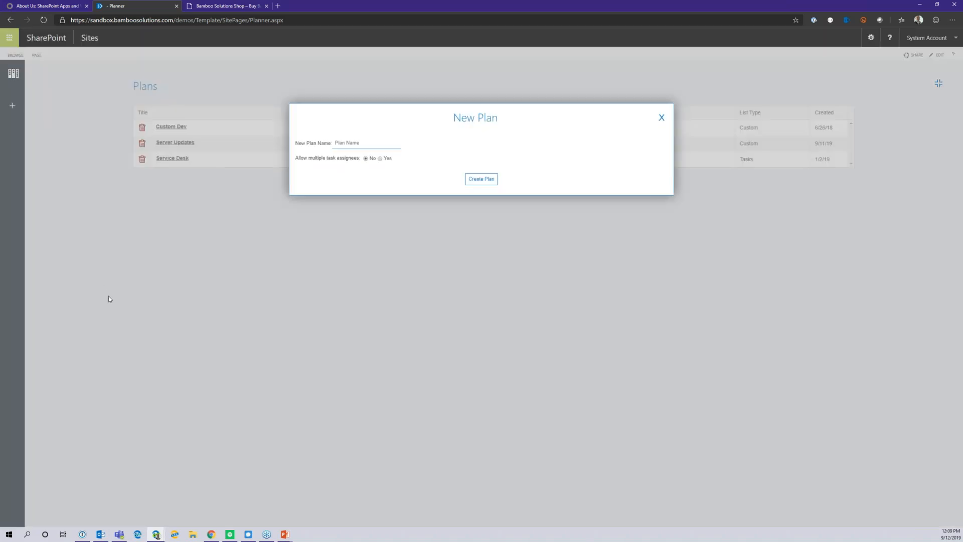
pyautogui.click(359, 145)
pyautogui.write('Holiday Party')
pyautogui.click(479, 179)
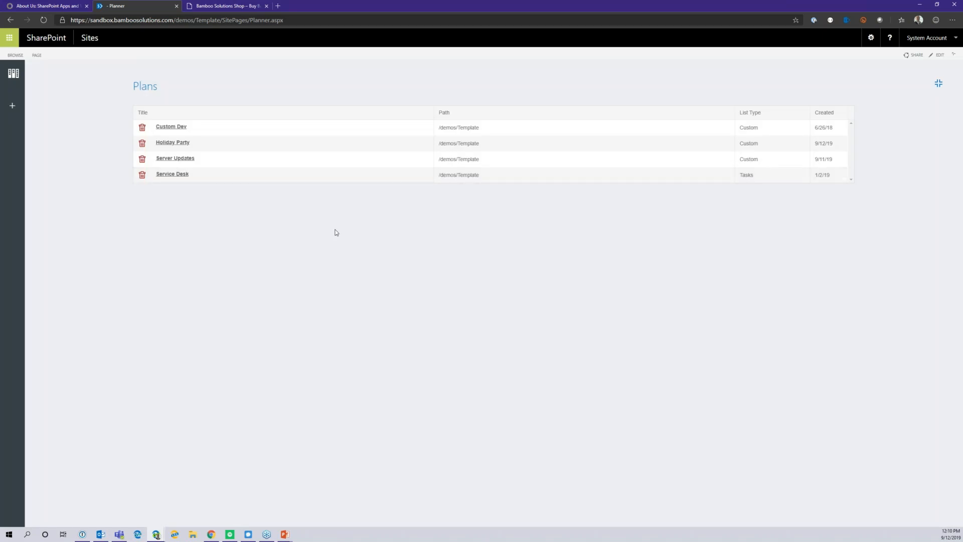
# Step: Open the Holiday Party board and begin adding a bucket group
pyautogui.click(173, 142)
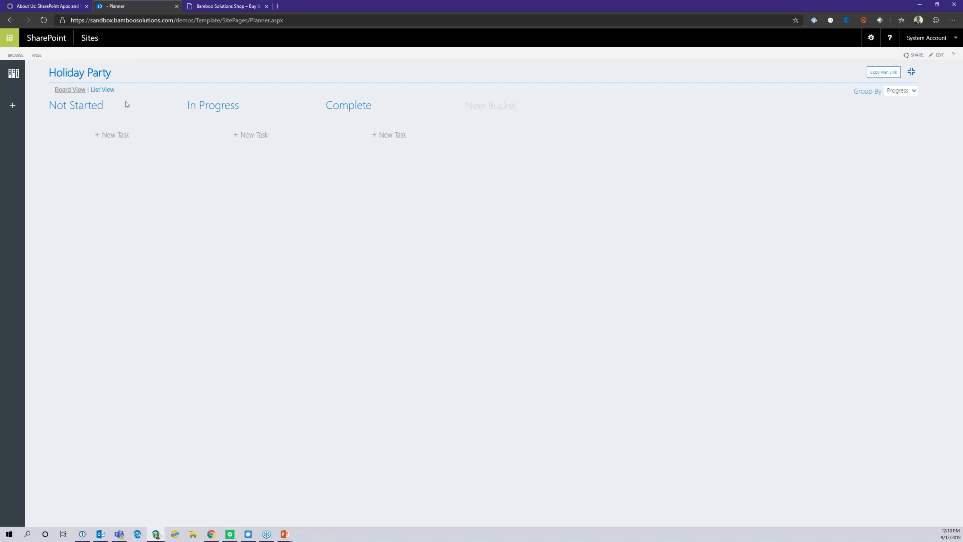
pyautogui.moveTo(130, 94)
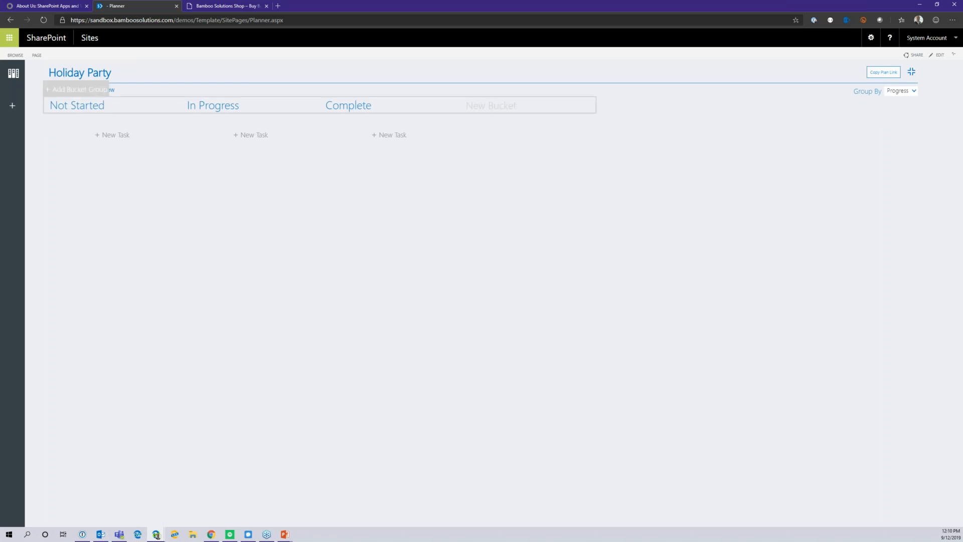
pyautogui.click(498, 106)
pyautogui.click(64, 89)
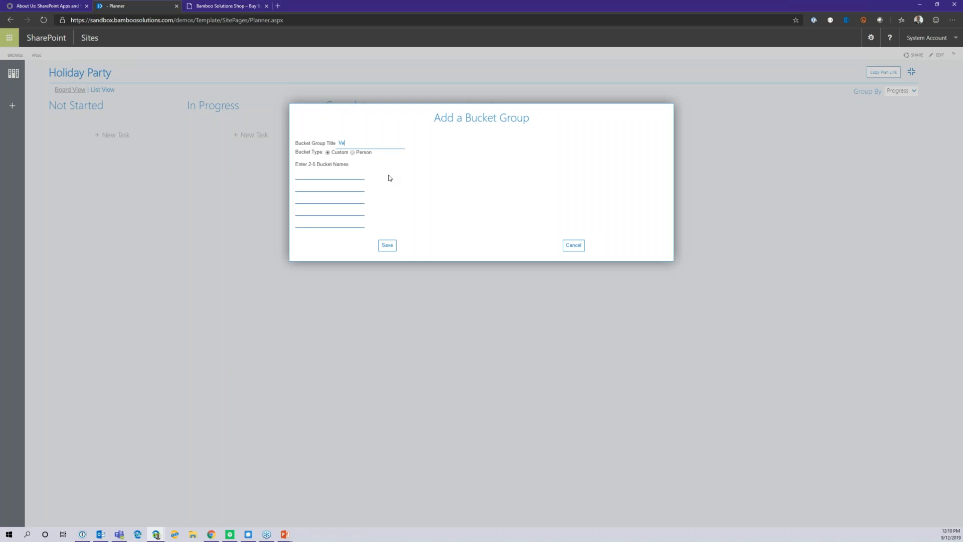
# Step: Save a 'Categories' bucket group with Human Resources, Information Technology and Operations buckets
pyautogui.write('tegories')
pyautogui.press('Tab')
pyautogui.click(314, 174)
pyautogui.write('Human Resources')
pyautogui.write('Information TechnologyOperations')
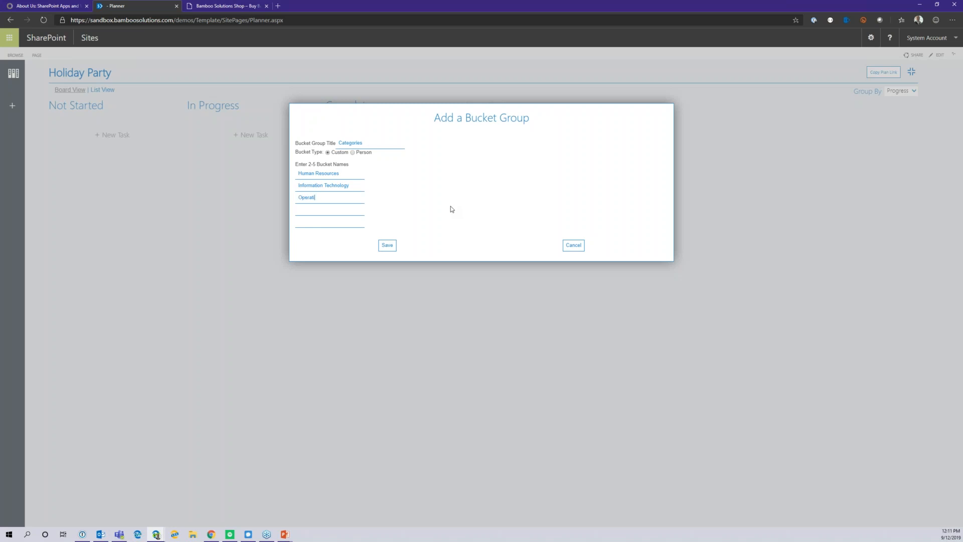
pyautogui.click(392, 248)
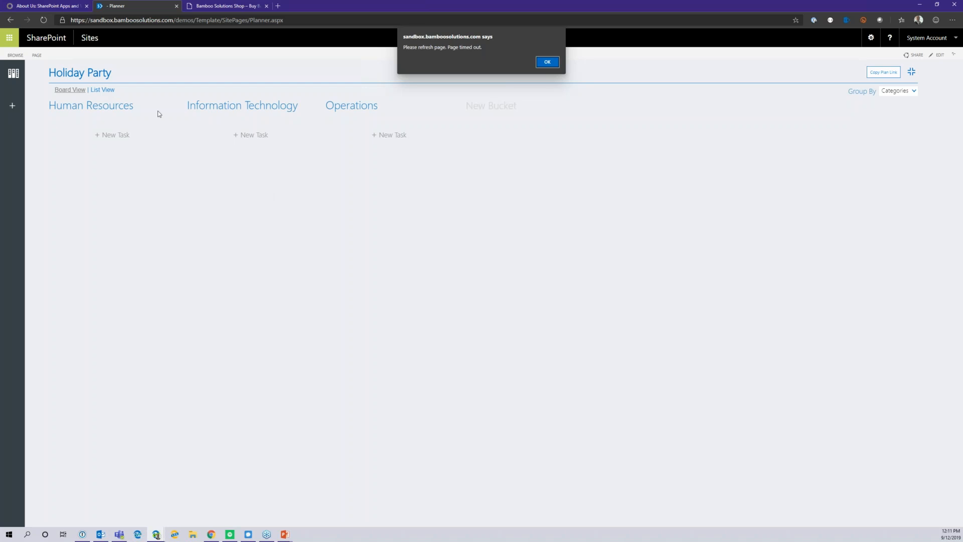
pyautogui.click(547, 62)
pyautogui.moveTo(101, 101)
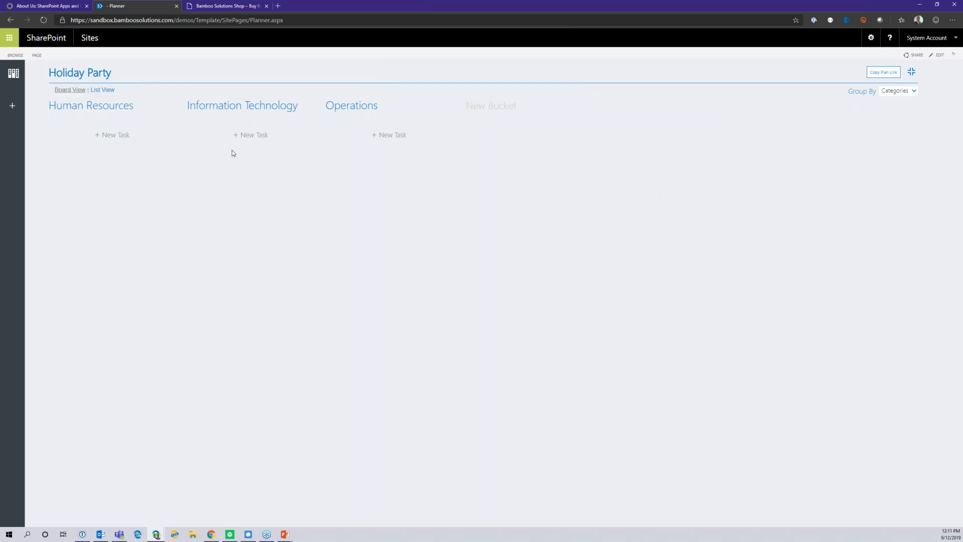
# Step: Start a Human Resources task 'Test Task 1' described 'Need some input on that thing'
pyautogui.click(114, 134)
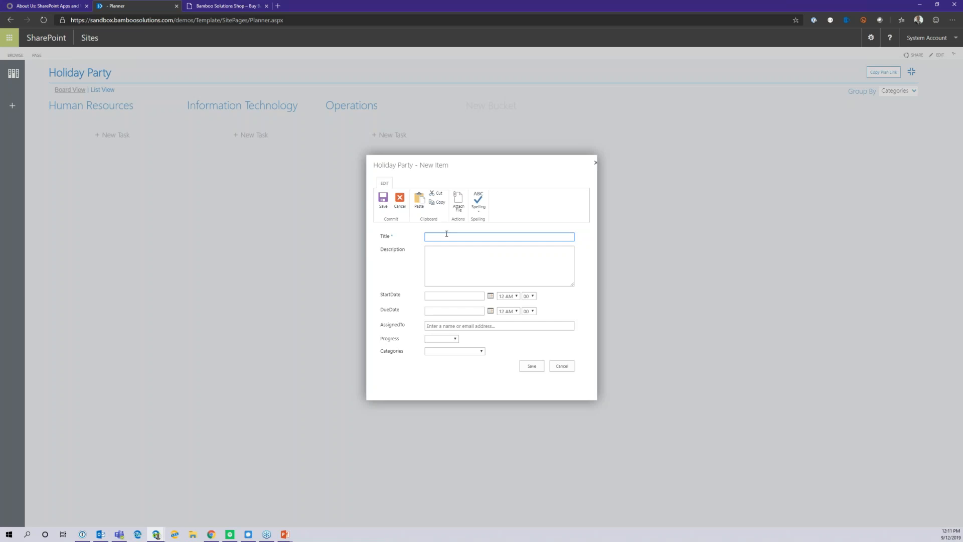
pyautogui.write('est T')
pyautogui.write('ask')
pyautogui.press('BackSpace')
pyautogui.write('sk')
pyautogui.press('Tab')
pyautogui.write('Need some input on that thing.')
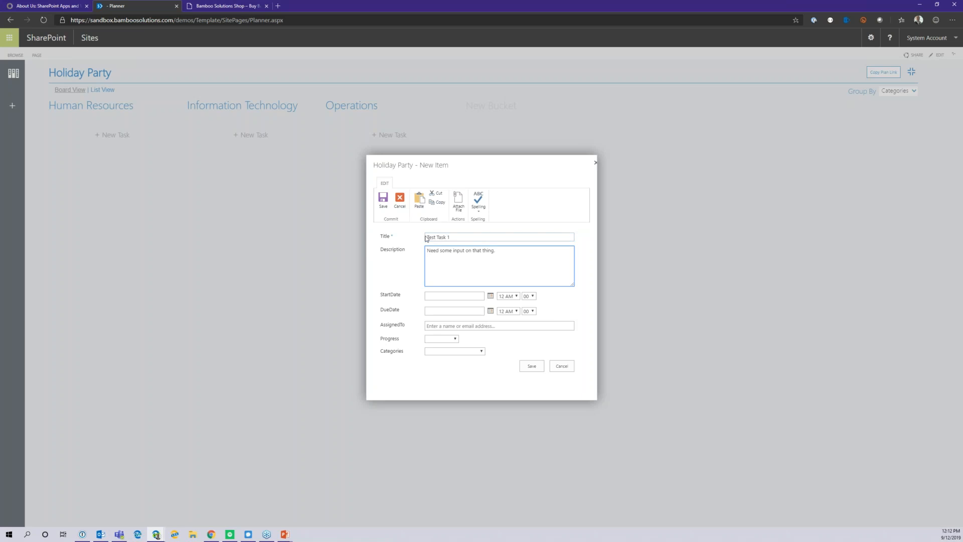
# Step: Set dates 9/12–9/13/2019, assign a person, Not Started, Human Resources category, and save
pyautogui.click(491, 296)
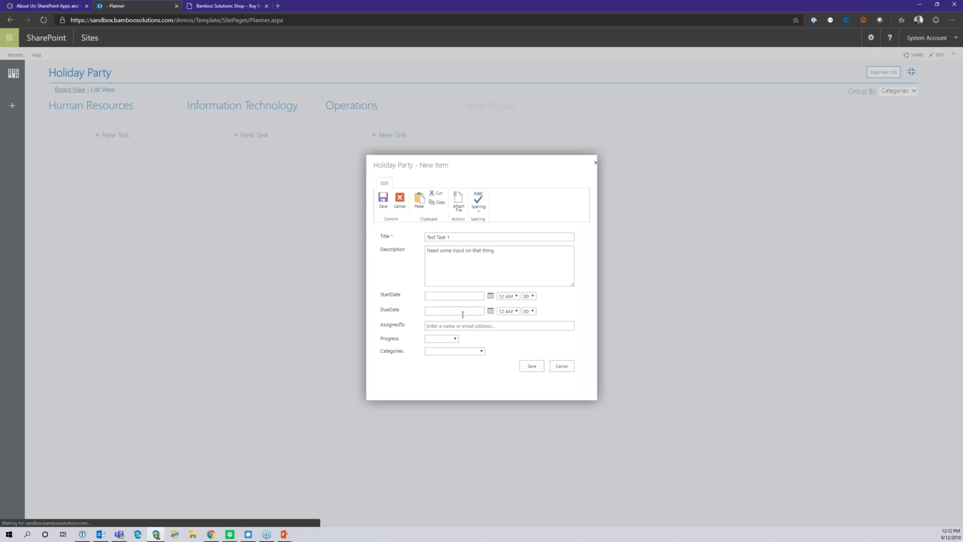
pyautogui.click(469, 332)
pyautogui.click(490, 310)
pyautogui.click(479, 347)
pyautogui.click(450, 326)
pyautogui.write('Kevin.t')
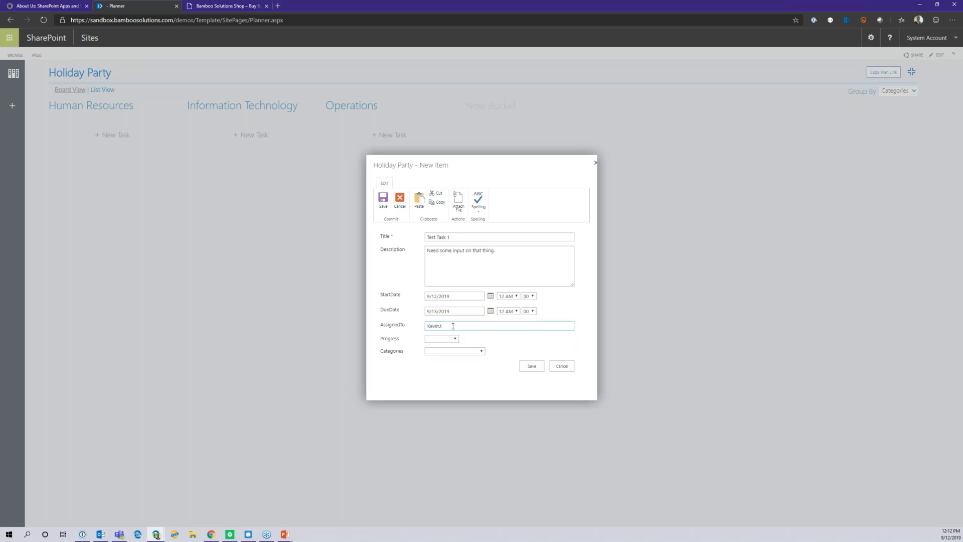
pyautogui.write('o')
pyautogui.click(441, 335)
pyautogui.click(441, 339)
pyautogui.click(441, 353)
pyautogui.click(467, 352)
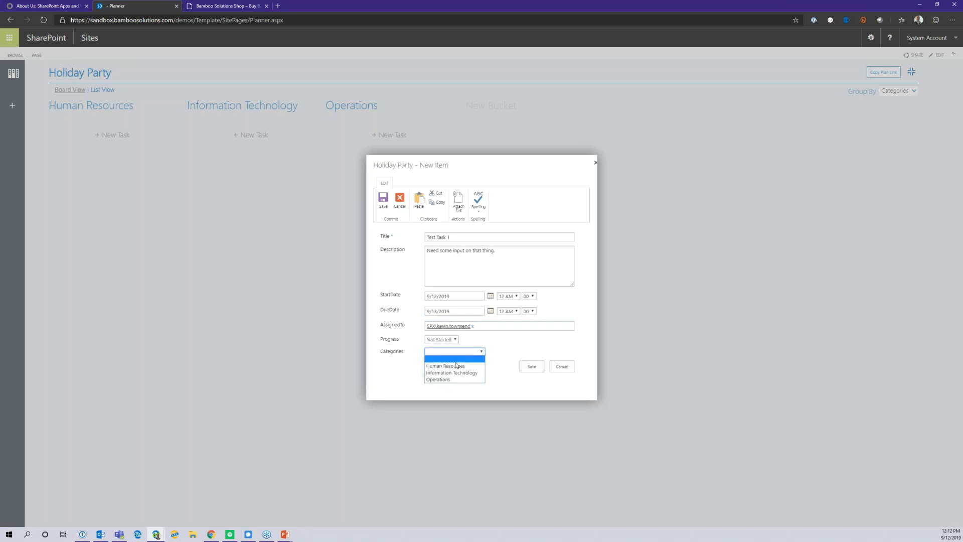
pyautogui.click(456, 362)
pyautogui.click(531, 366)
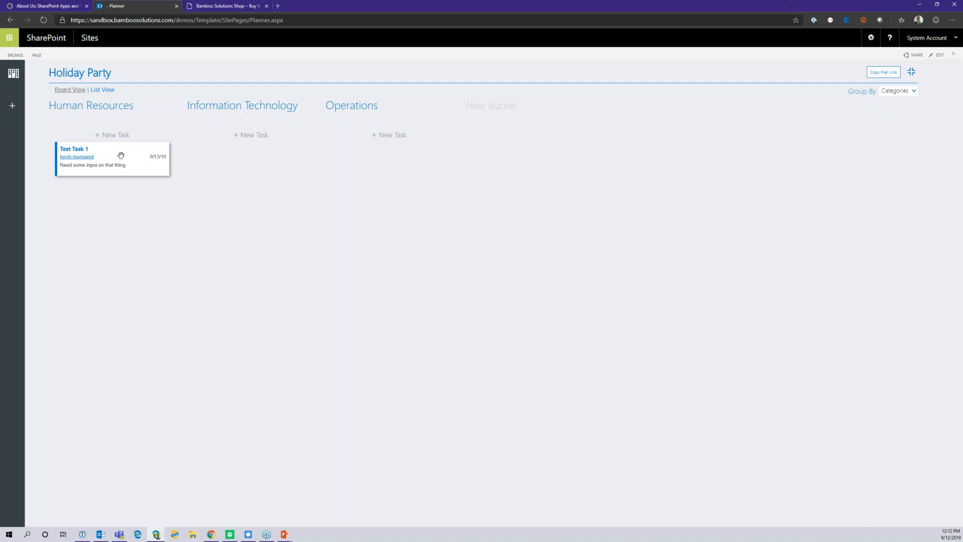
# Step: Move Test Task 1 into Information Technology and switch the plan to List View
pyautogui.moveTo(123, 155); pyautogui.dragTo(257, 166)
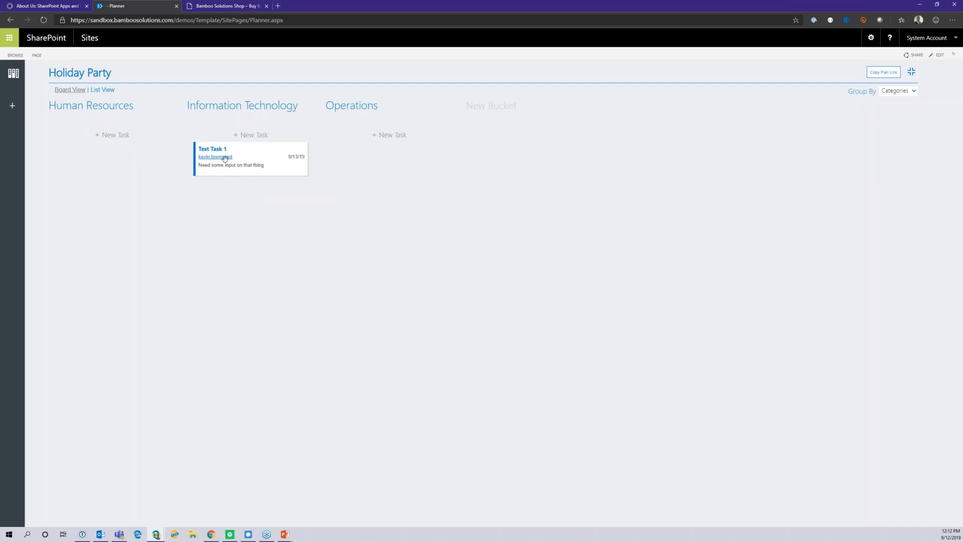
pyautogui.moveTo(286, 109)
pyautogui.click(102, 90)
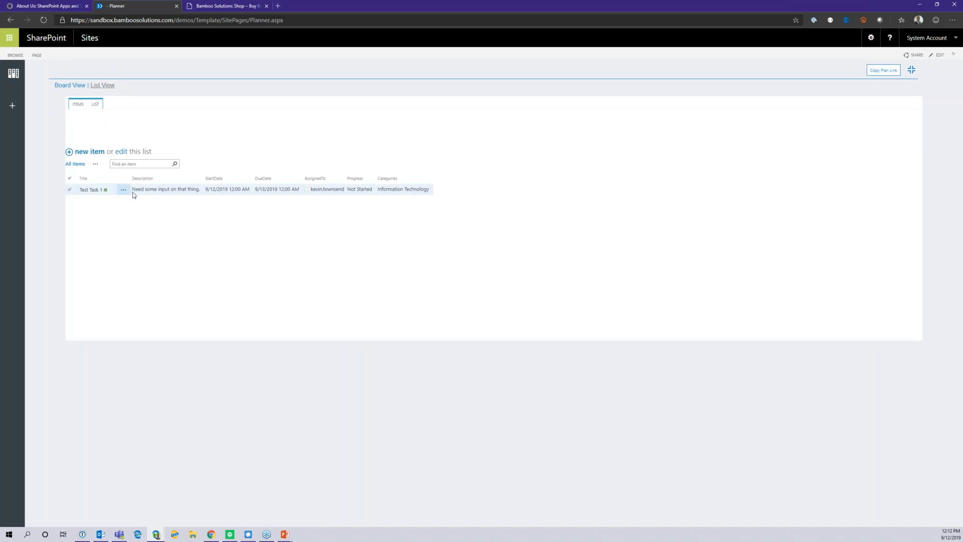
# Step: Show the list management commands and open, then close, the Test Task 1 actions
pyautogui.click(97, 105)
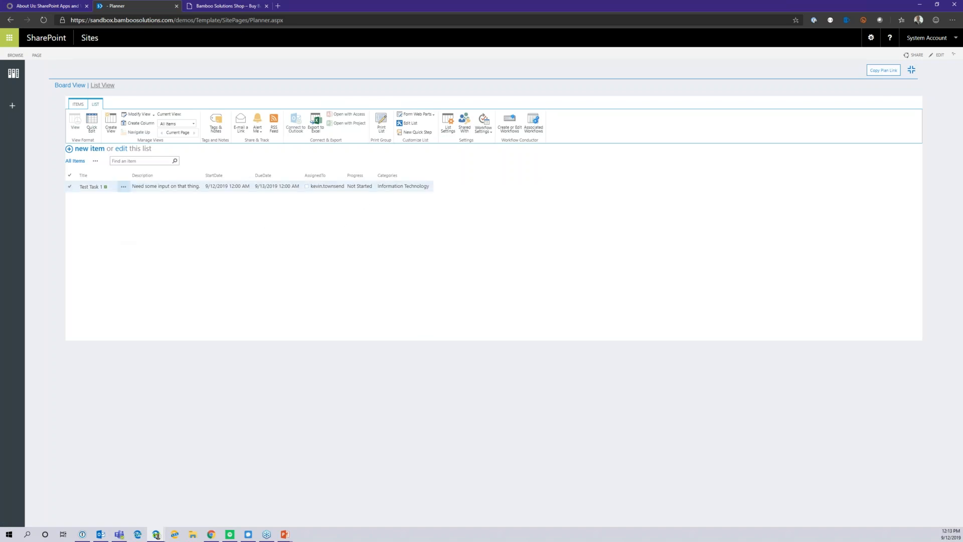
pyautogui.click(123, 187)
pyautogui.click(251, 241)
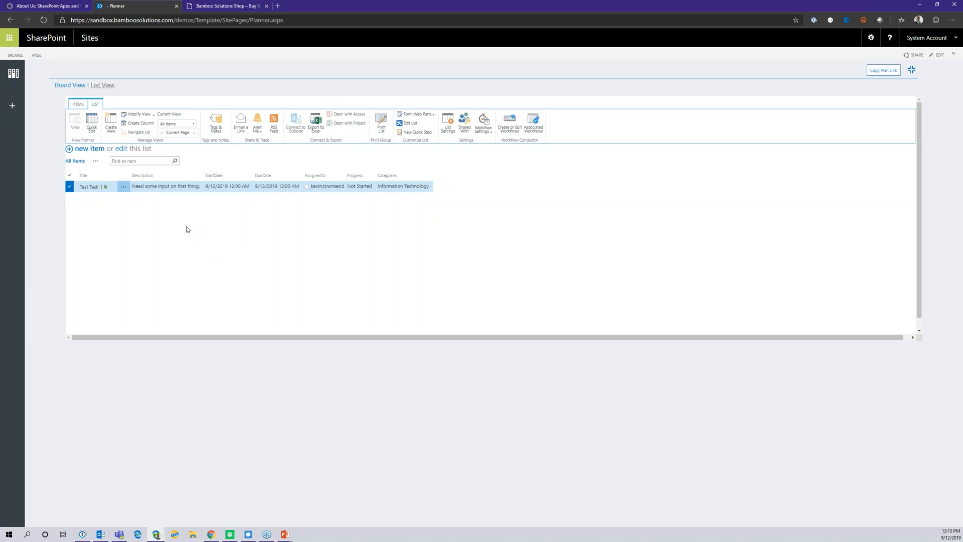
# Step: Return to Board View and display the Group By choices
pyautogui.click(70, 85)
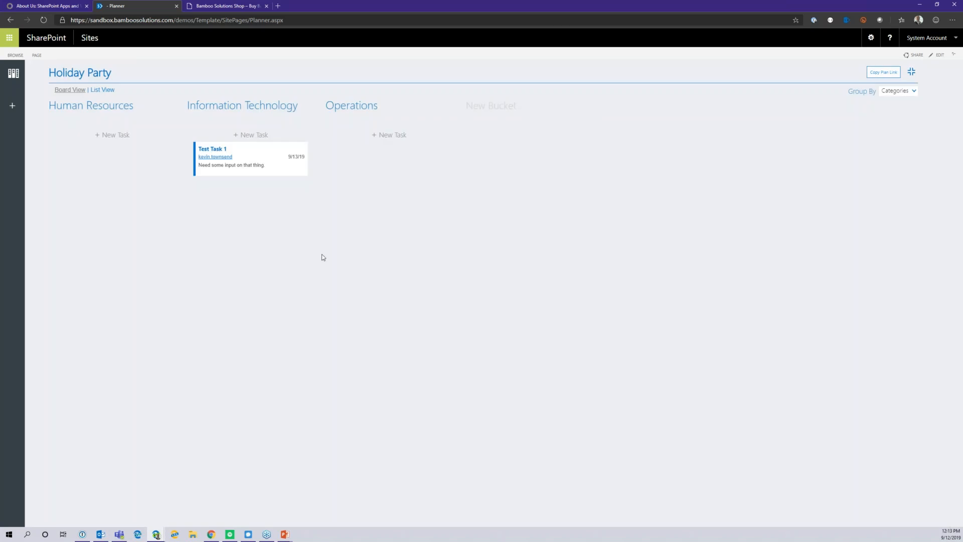
pyautogui.click(892, 91)
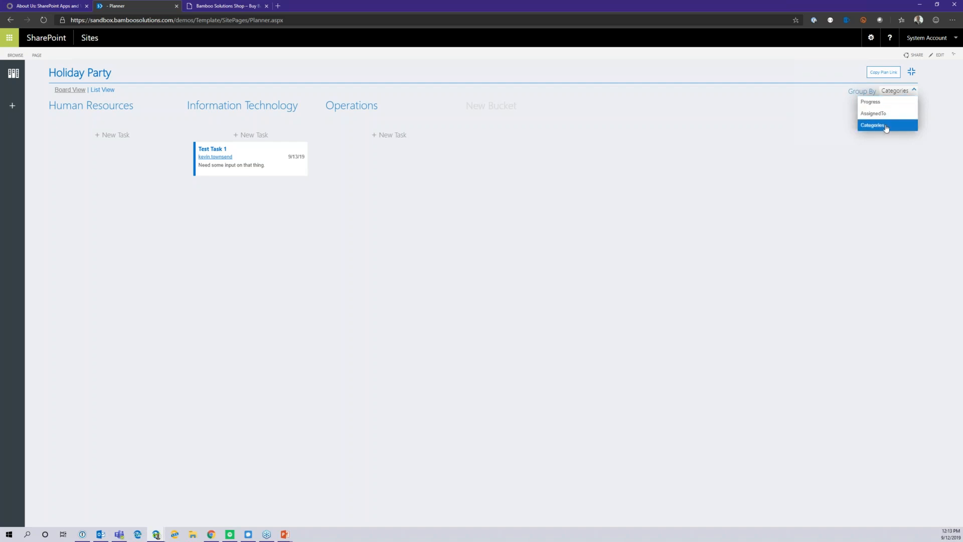
# Step: Group the board by Progress and try moving Test Task 1 to In Progress, dismissing alerts
pyautogui.click(870, 101)
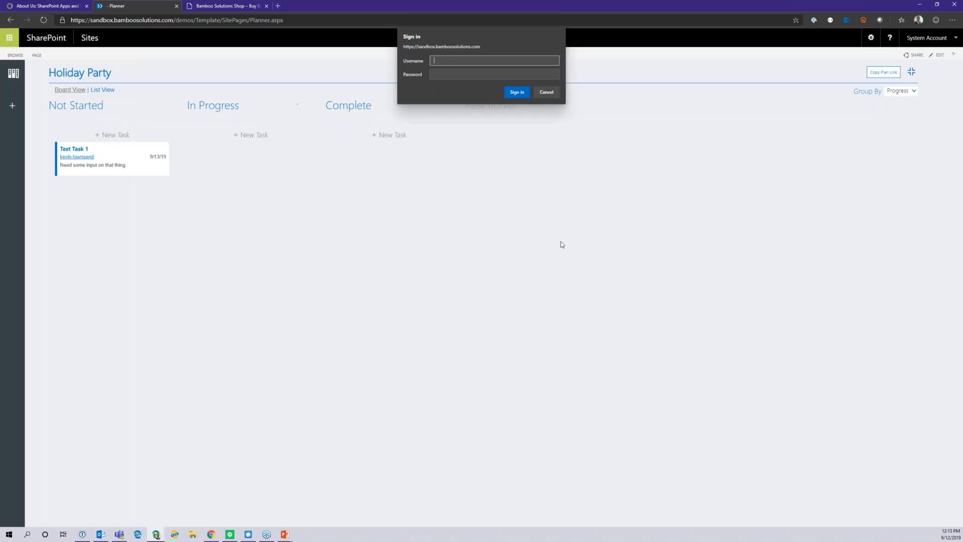
pyautogui.click(550, 93)
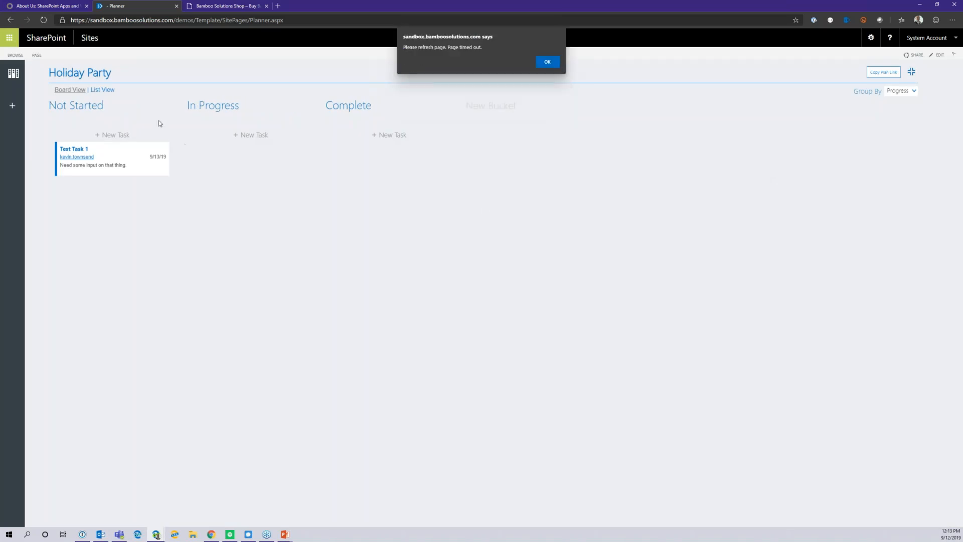
pyautogui.click(544, 60)
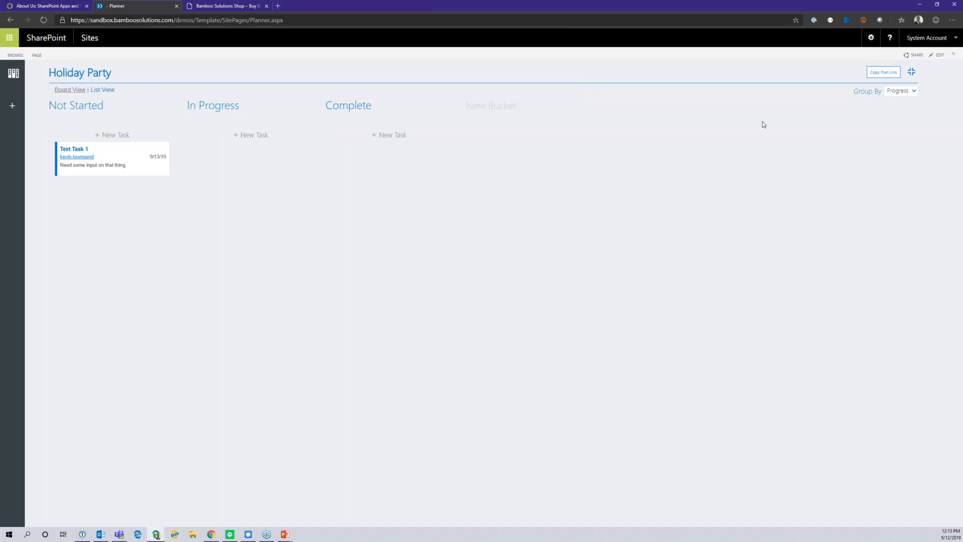
pyautogui.moveTo(122, 149); pyautogui.dragTo(239, 164)
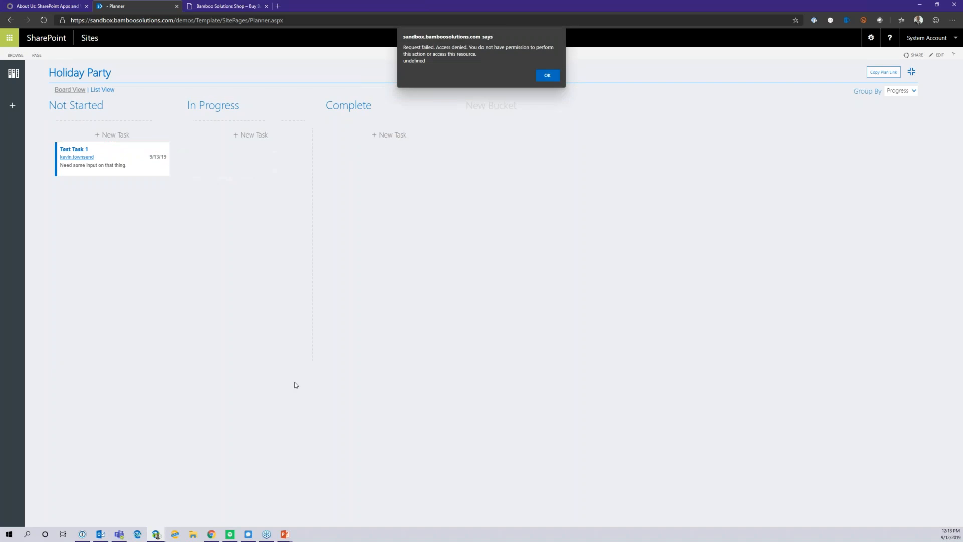
pyautogui.click(550, 75)
pyautogui.moveTo(135, 172); pyautogui.dragTo(293, 181)
pyautogui.click(547, 75)
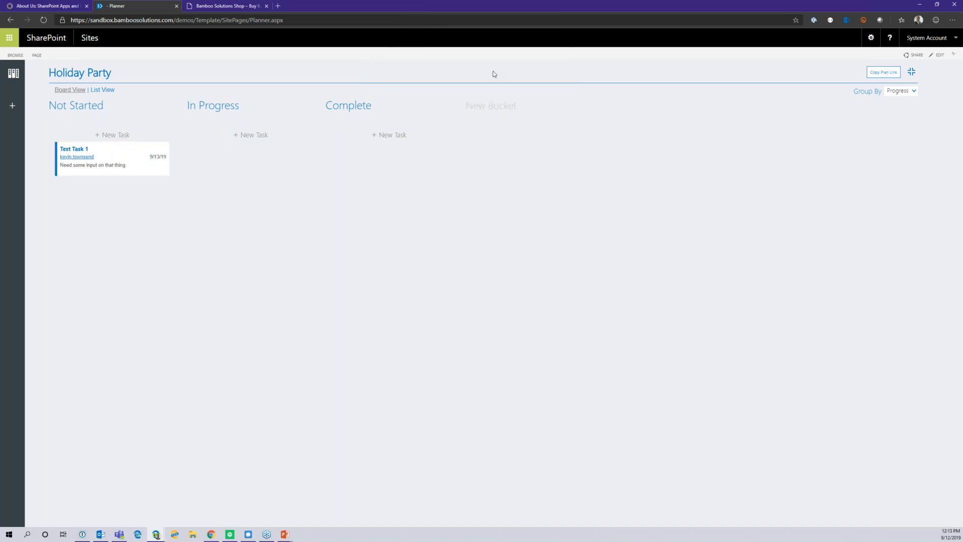
# Step: Reload the page and sign back in with the admin account
pyautogui.press('F5')
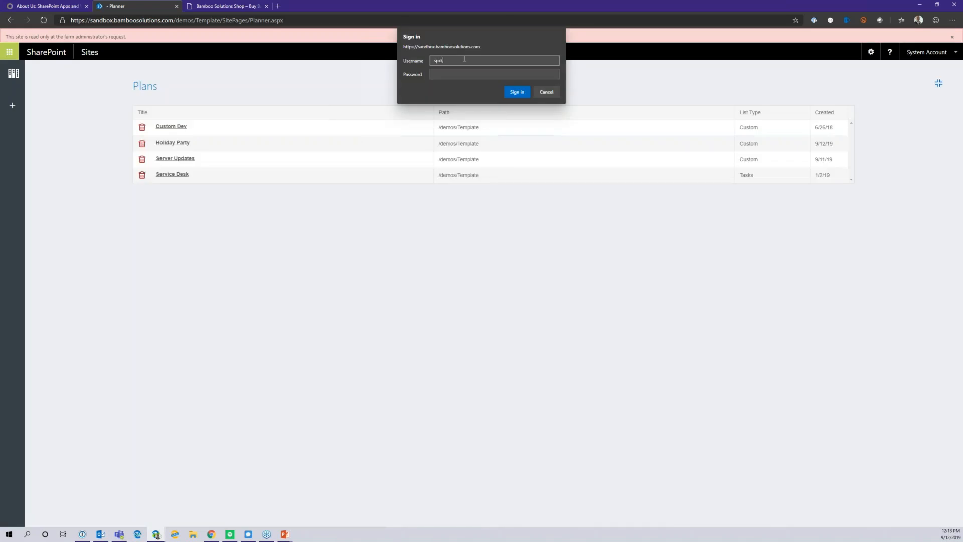
pyautogui.write('spx\\sp_admin')
pyautogui.press('Tab')
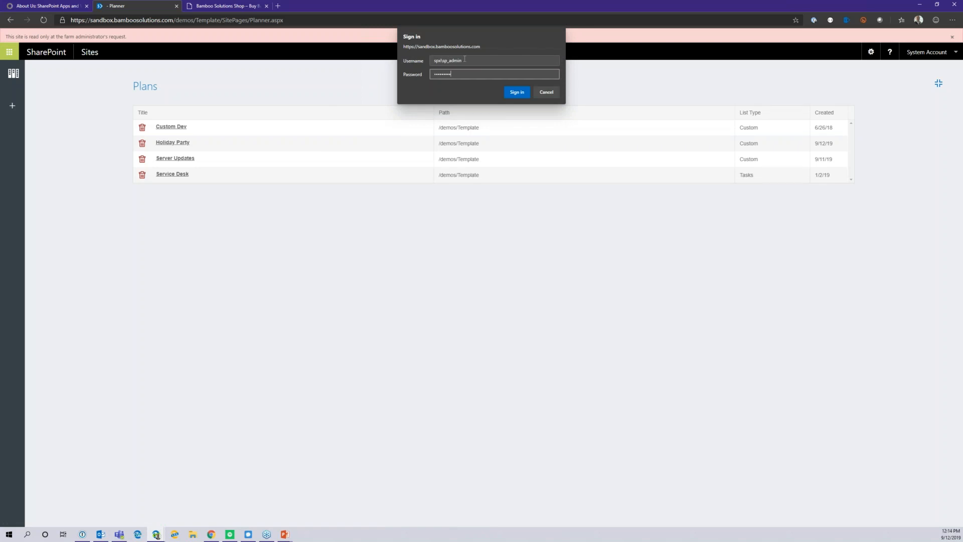
pyautogui.press('Return')
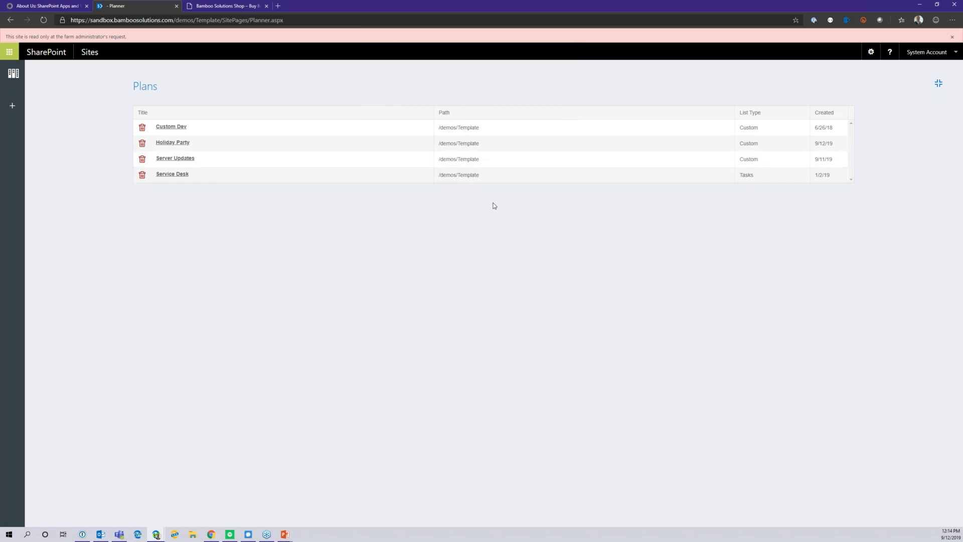
# Step: Open the Holiday Party plan and sign in with the admin account
pyautogui.click(173, 142)
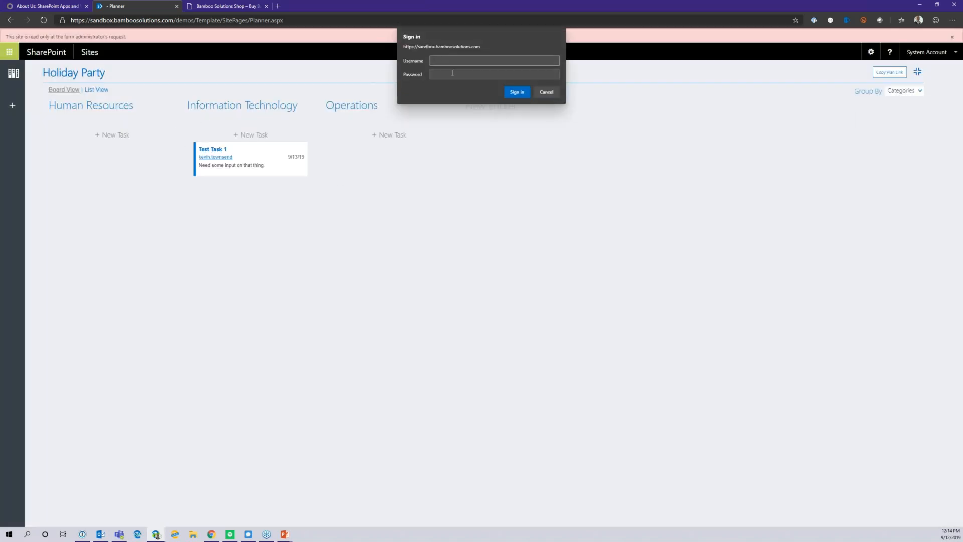
pyautogui.write('spx\\sp_admin')
pyautogui.press('Tab')
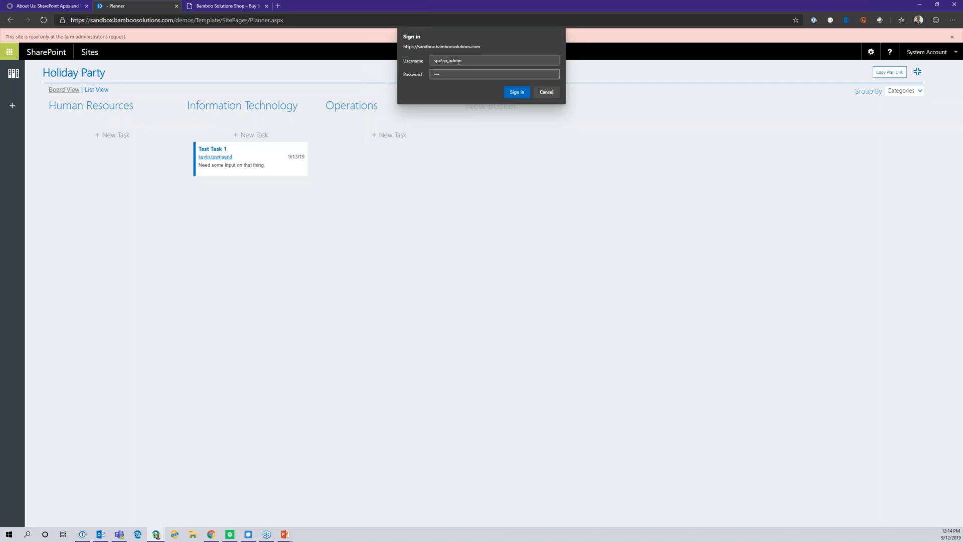
pyautogui.press('Return')
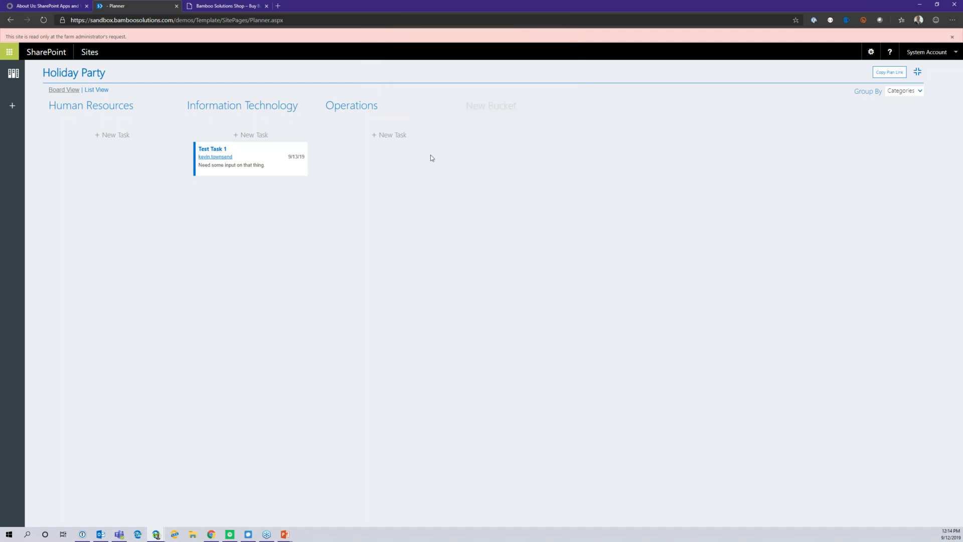
# Step: Keep the board grouped by Categories, then show the Group By choices again
pyautogui.click(911, 97)
pyautogui.click(888, 123)
pyautogui.moveTo(59, 94)
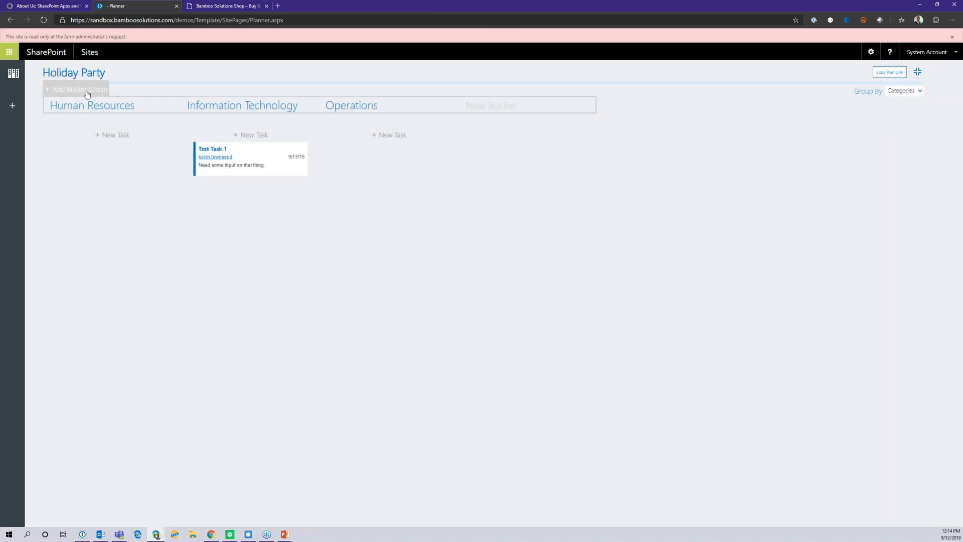
pyautogui.click(911, 94)
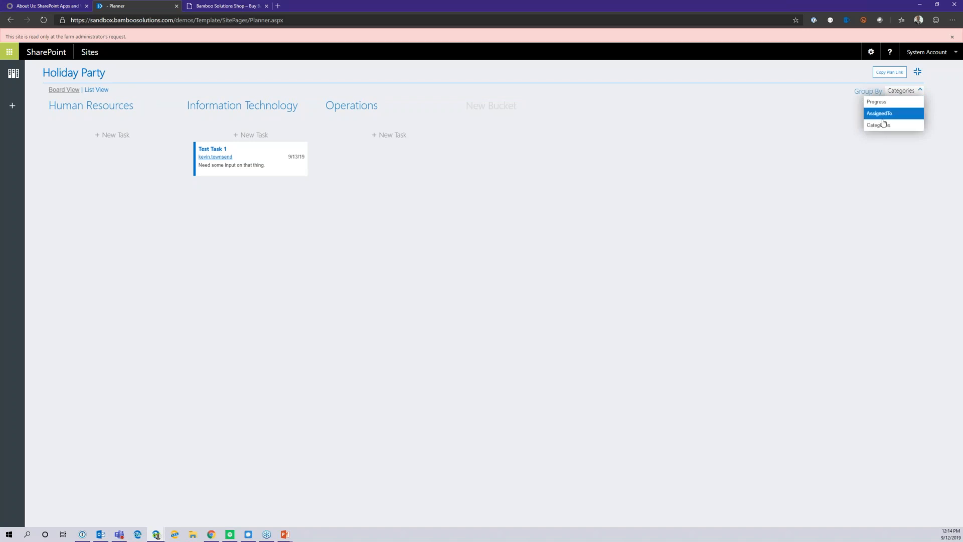
# Step: Group the Holiday Party board by Progress and move Test Task 1 into In Progress
pyautogui.click(884, 116)
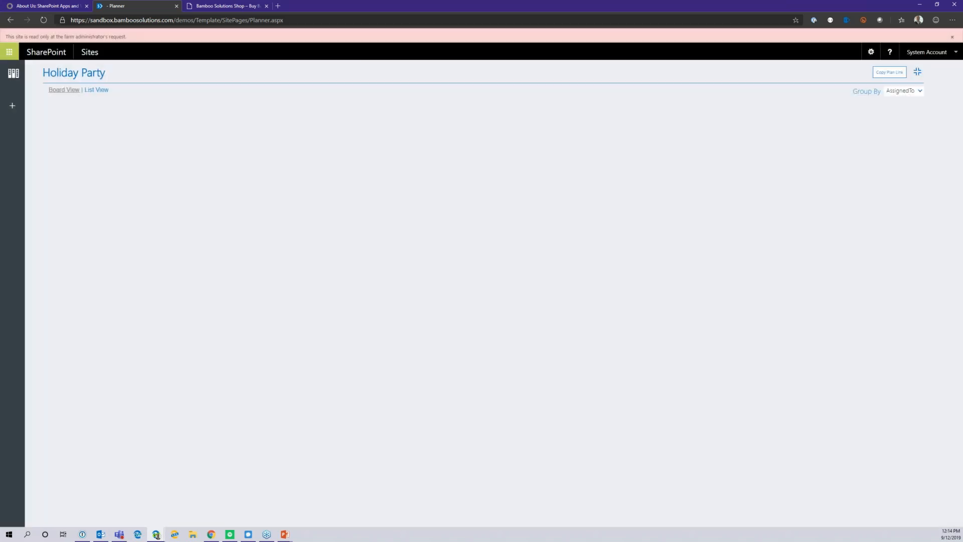
pyautogui.click(902, 90)
pyautogui.click(888, 100)
pyautogui.moveTo(134, 147); pyautogui.dragTo(257, 189)
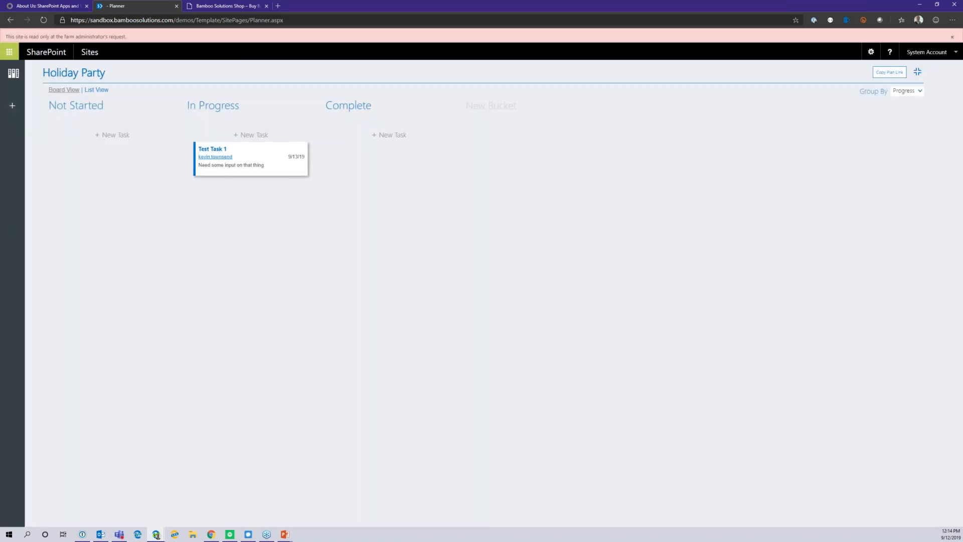
# Step: Review Test Task 1's details (Information Technology category, In Progress status), then copy the plan link
pyautogui.click(211, 149)
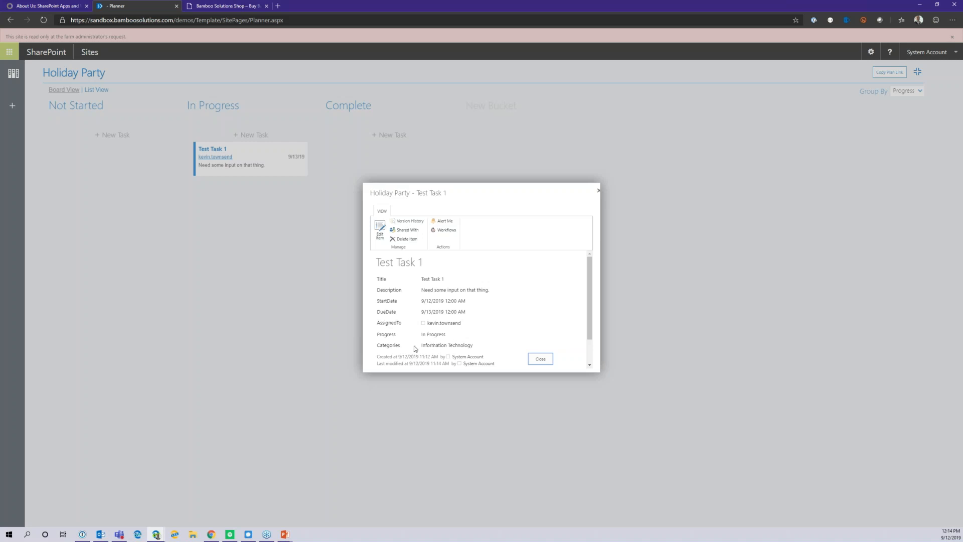
pyautogui.moveTo(421, 346); pyautogui.dragTo(472, 347)
pyautogui.click(471, 347)
pyautogui.moveTo(425, 335); pyautogui.dragTo(449, 338)
pyautogui.click(540, 358)
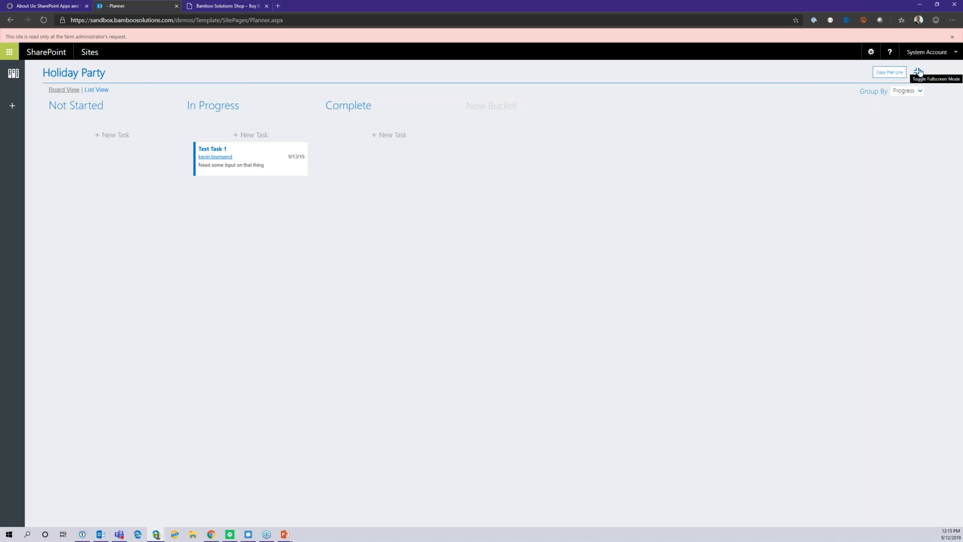
pyautogui.click(890, 72)
# Step: Start a new plan from an existing list using the sidebar + menu
pyautogui.moveTo(13, 105)
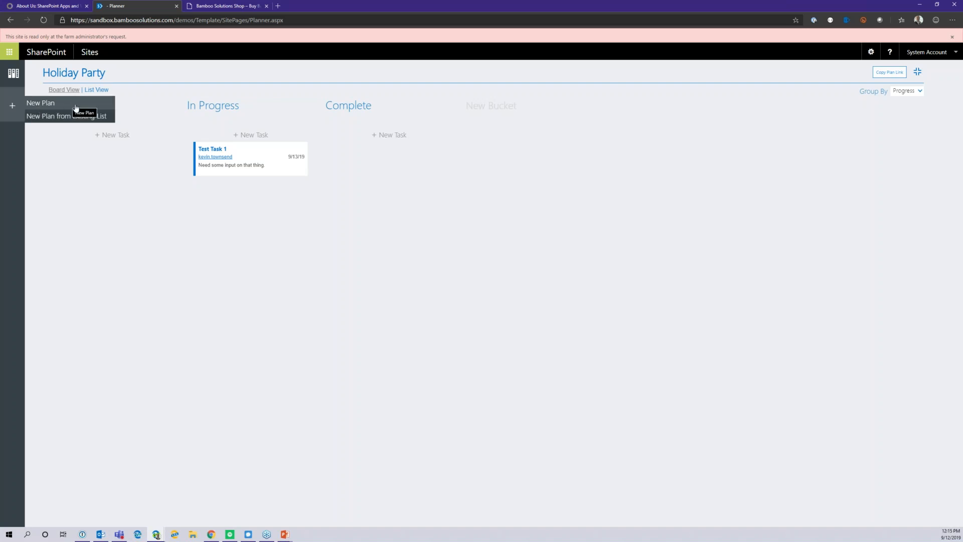
pyautogui.click(98, 118)
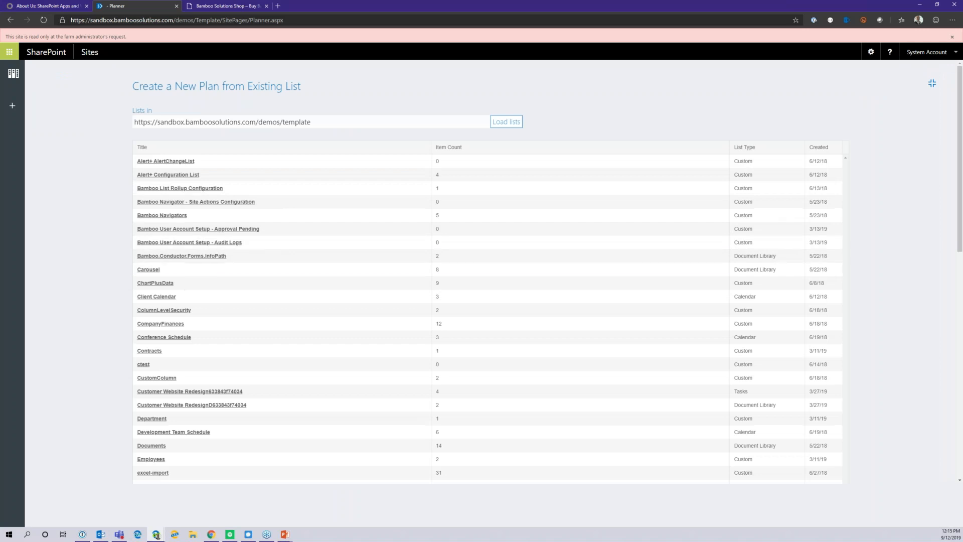
# Step: Browse the site's lists and choose CompanyFinances as the source for a new plan
pyautogui.scroll(-8, 267, 312)
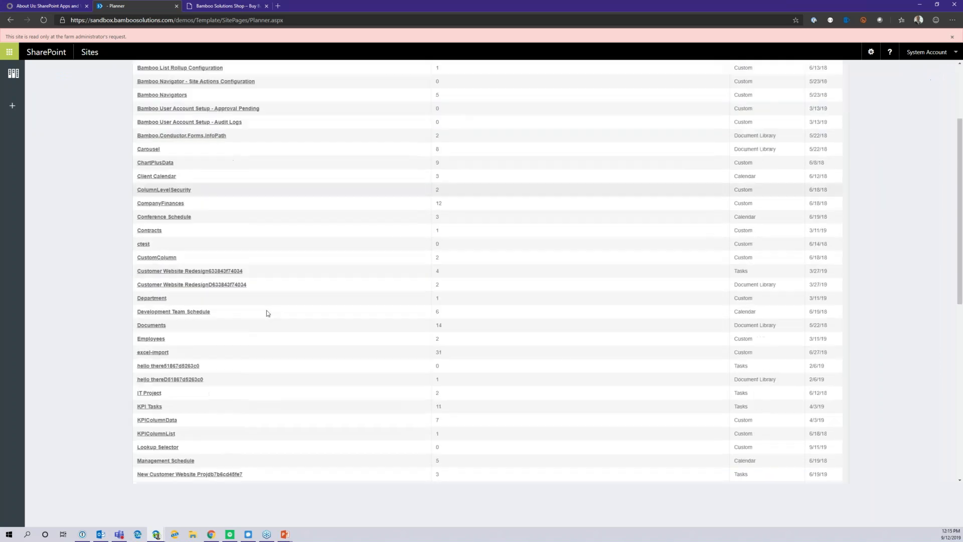
pyautogui.scroll(-3, 266, 312)
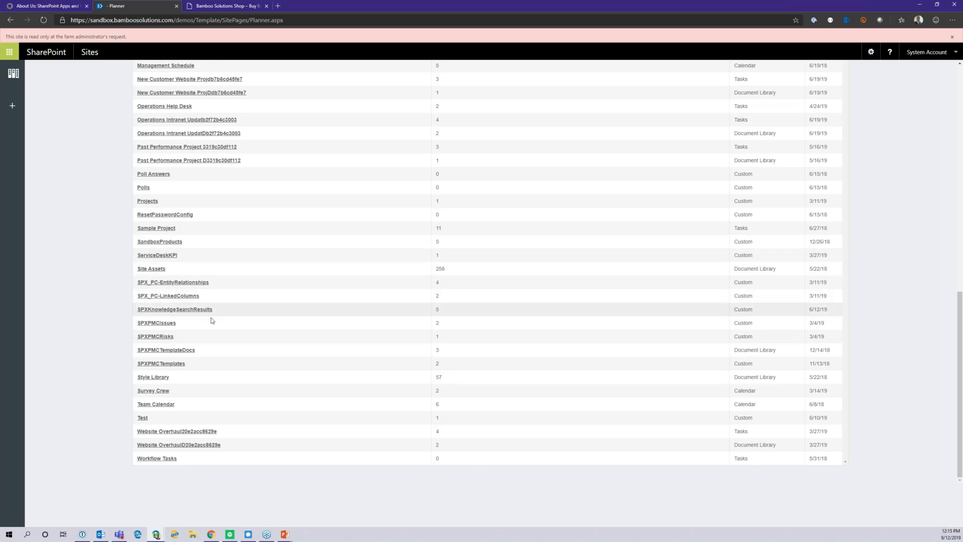
pyautogui.scroll(3, 185, 346)
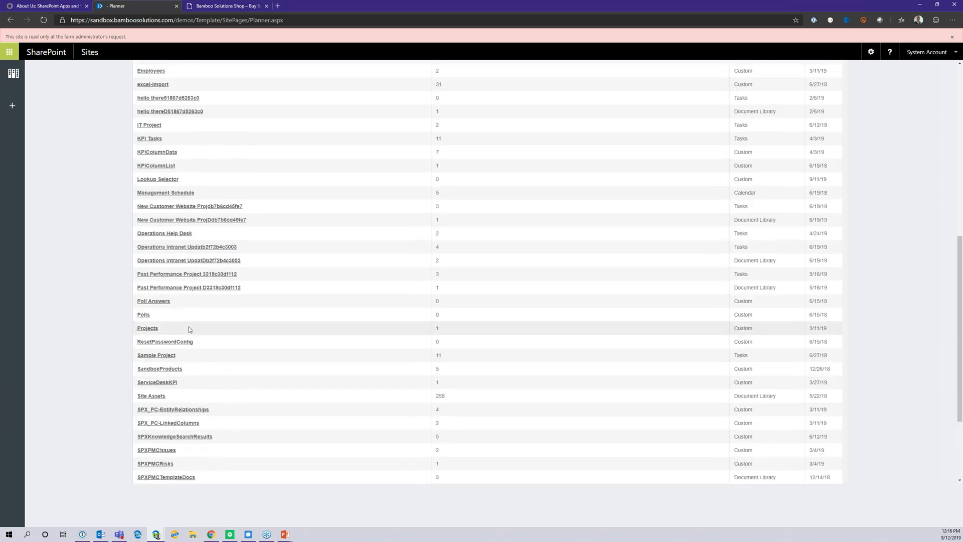
pyautogui.scroll(9, 290, 273)
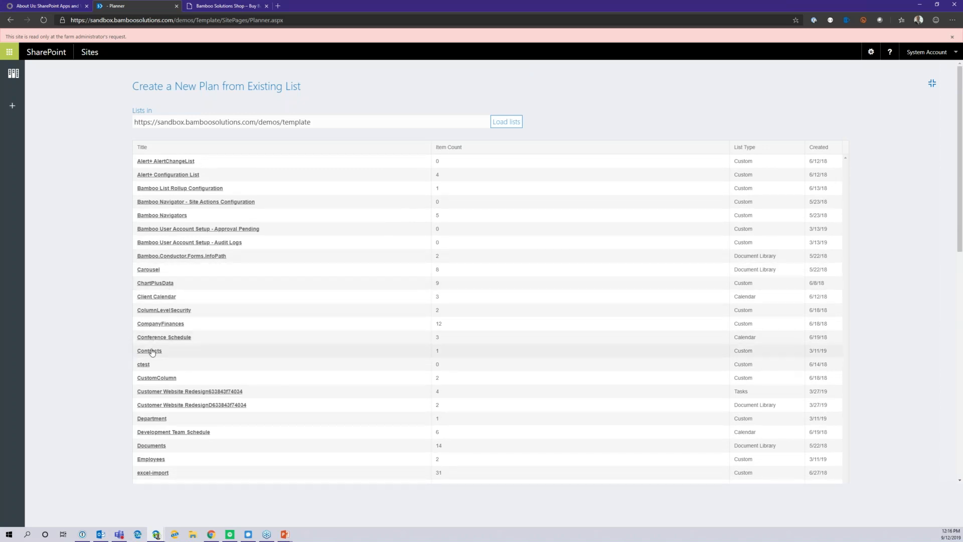
pyautogui.click(174, 326)
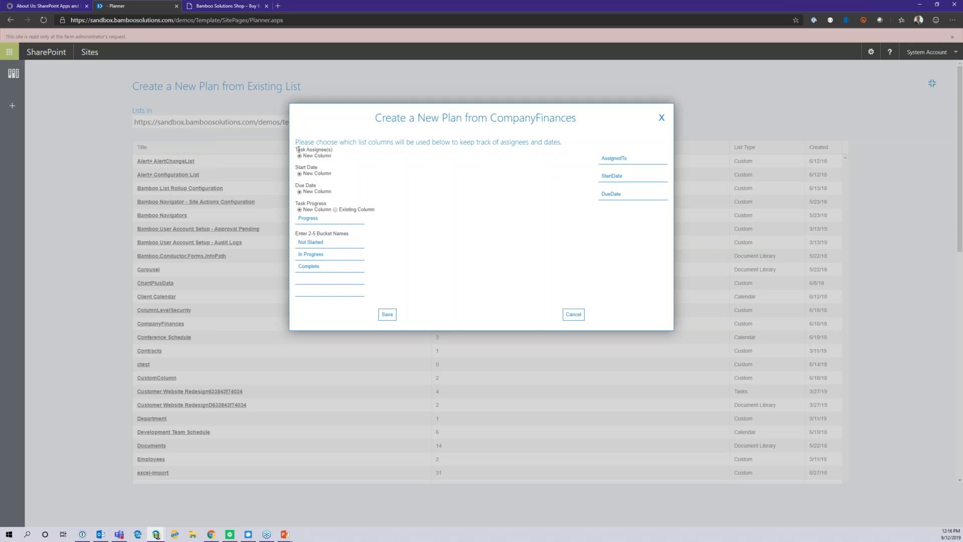
# Step: Try an existing Month column for Task Progress, then revert to a new column
pyautogui.click(335, 210)
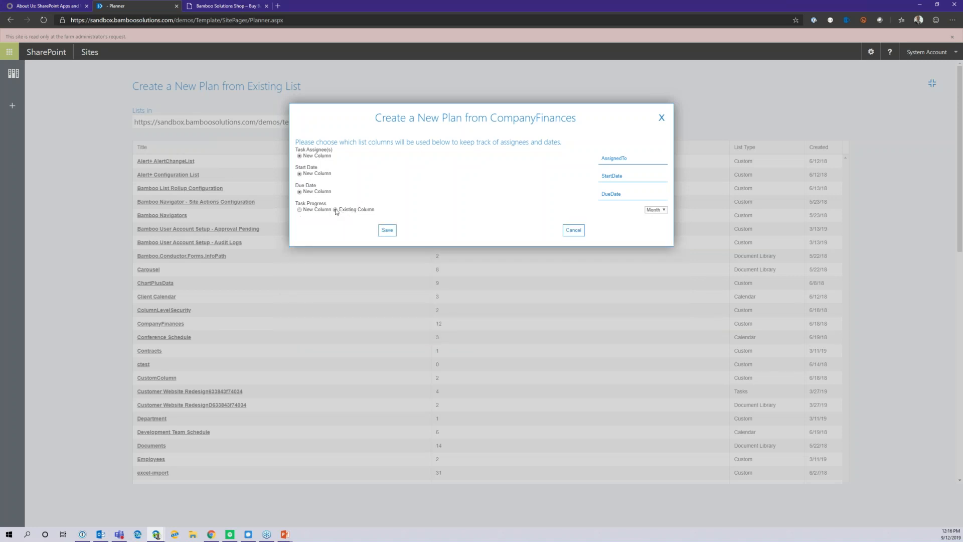
pyautogui.click(641, 195)
pyautogui.click(664, 211)
pyautogui.click(665, 215)
pyautogui.click(299, 209)
# Step: Cancel the CompanyFinances setup and start a new plan from the IT Project list
pyautogui.click(572, 314)
pyautogui.scroll(-4, 179, 376)
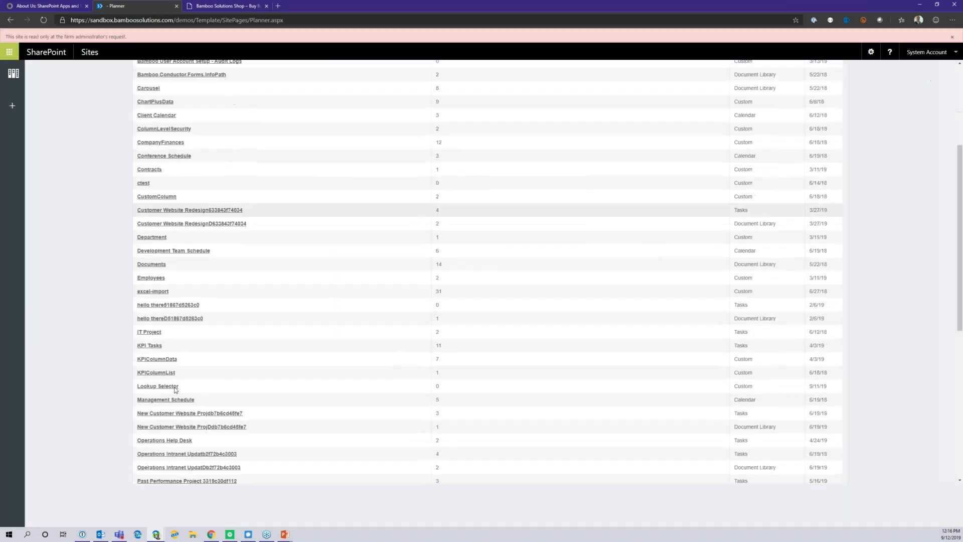
pyautogui.scroll(-4, 321, 324)
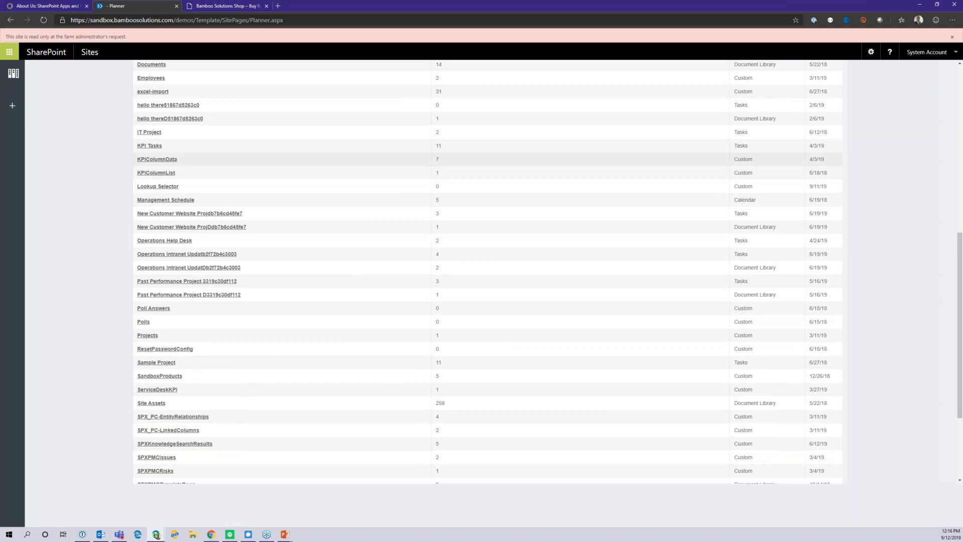
pyautogui.click(153, 134)
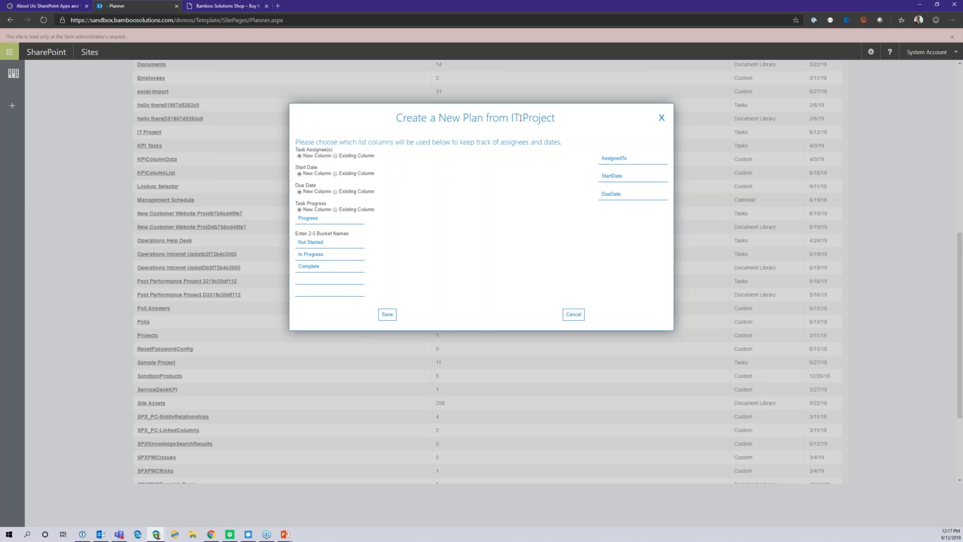
# Step: Switch assignee, start date, due date and task progress fields to existing columns
pyautogui.click(336, 156)
pyautogui.click(335, 174)
pyautogui.click(335, 192)
pyautogui.click(335, 210)
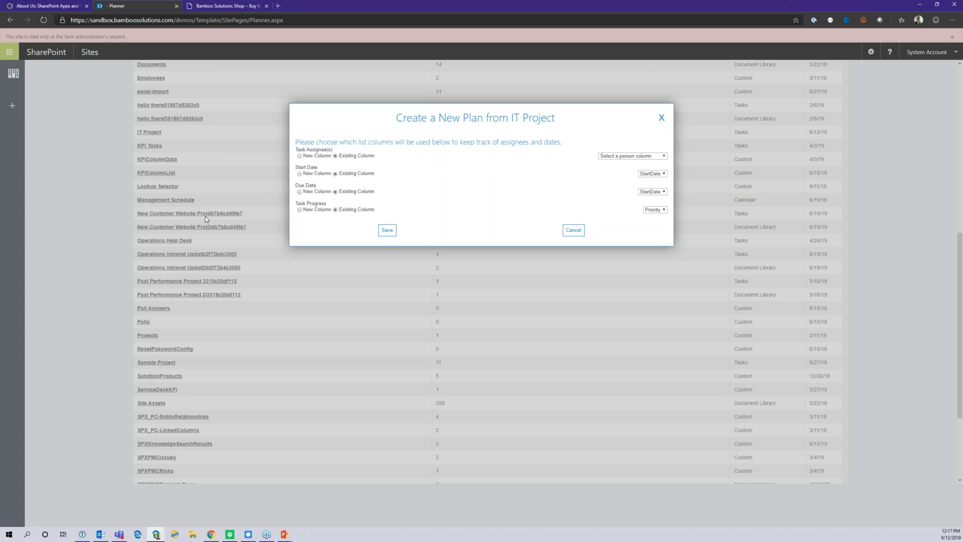
pyautogui.click(654, 211)
pyautogui.click(550, 182)
# Step: Map the fields to AssignedTo, StartDate, DueDate, and Status for task progress
pyautogui.click(640, 157)
pyautogui.click(635, 167)
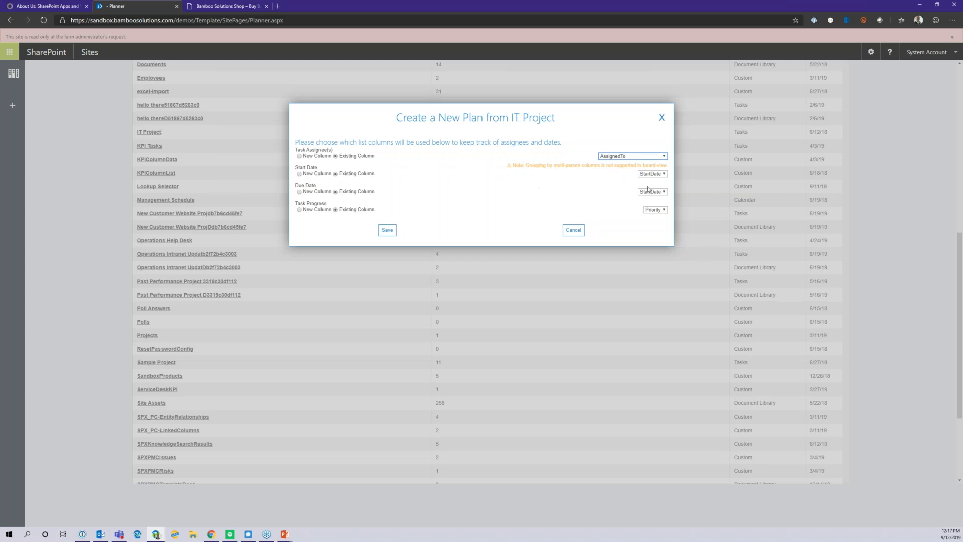
pyautogui.click(662, 174)
pyautogui.click(662, 176)
pyautogui.click(657, 192)
pyautogui.click(648, 205)
pyautogui.click(661, 214)
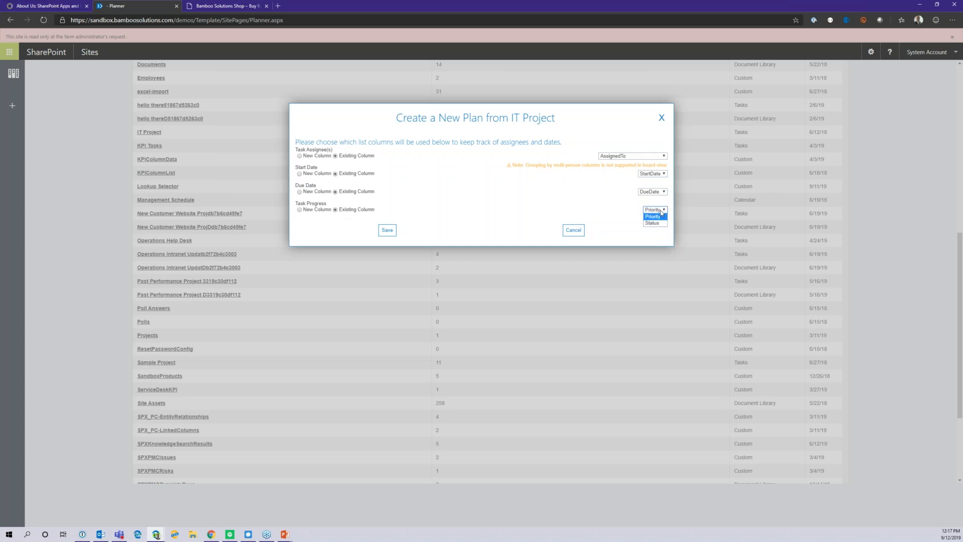
pyautogui.click(647, 222)
pyautogui.click(572, 209)
# Step: Save the IT Project plan and open its board from the Plans list
pyautogui.click(392, 232)
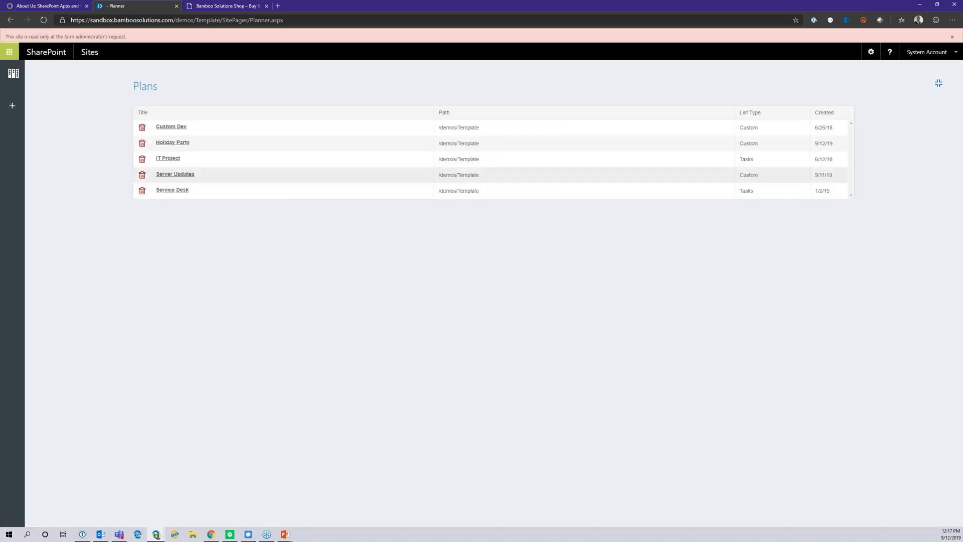
pyautogui.click(168, 160)
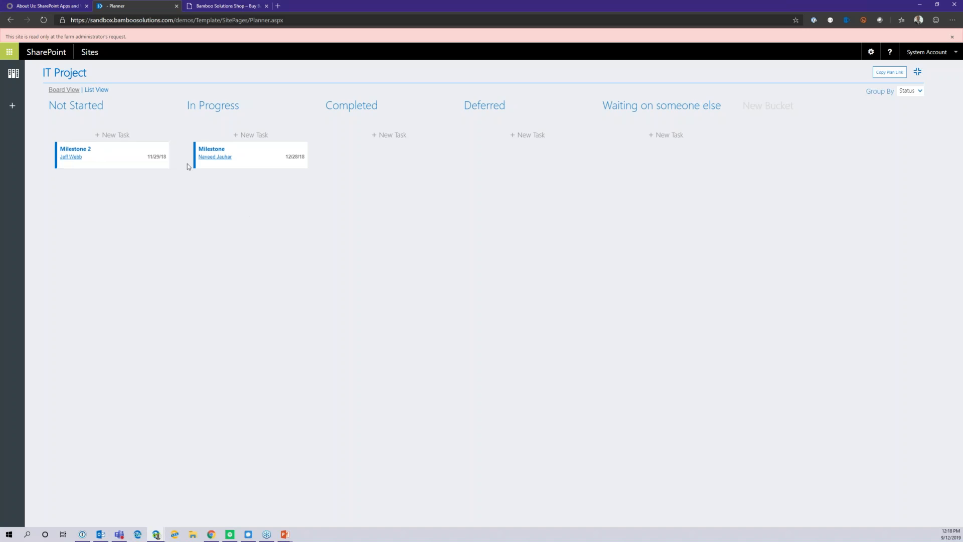
# Step: Move the Milestone task into Completed and confirm its Completed status in the details
pyautogui.moveTo(266, 157); pyautogui.dragTo(386, 159)
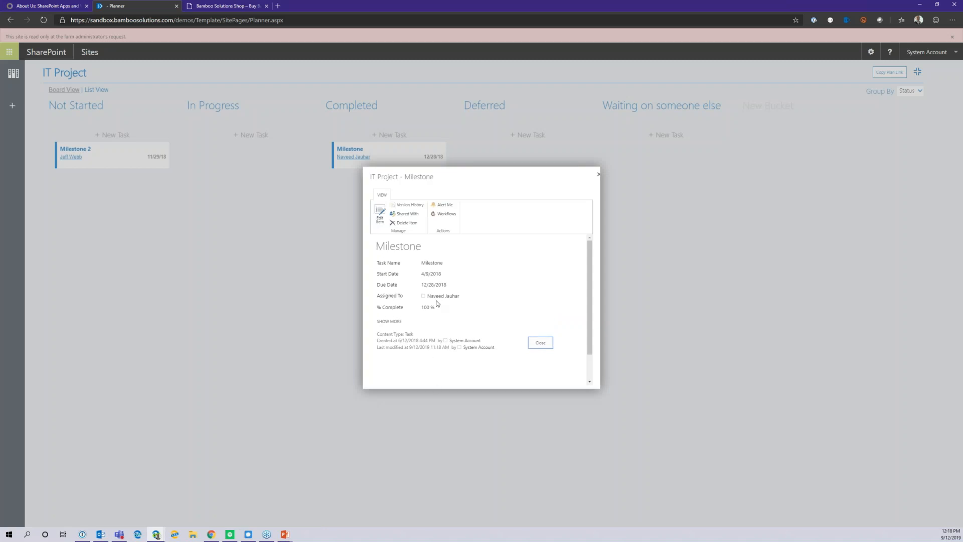
pyautogui.click(393, 321)
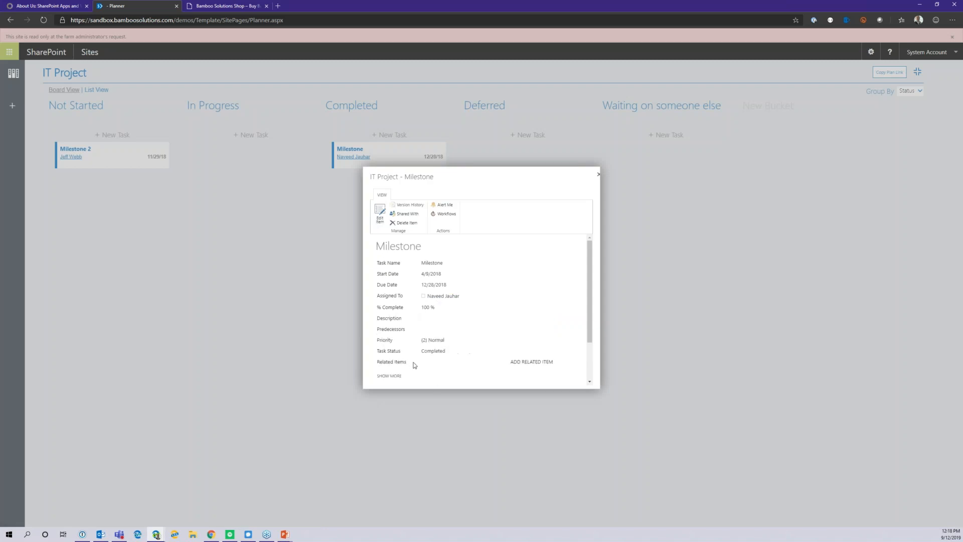
pyautogui.moveTo(424, 351); pyautogui.dragTo(445, 352)
pyautogui.click(599, 176)
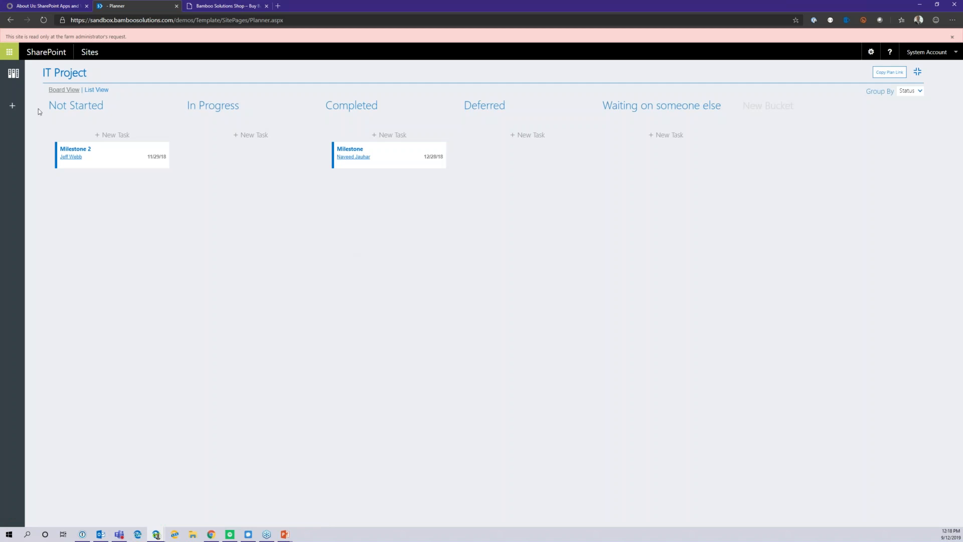
pyautogui.moveTo(132, 105)
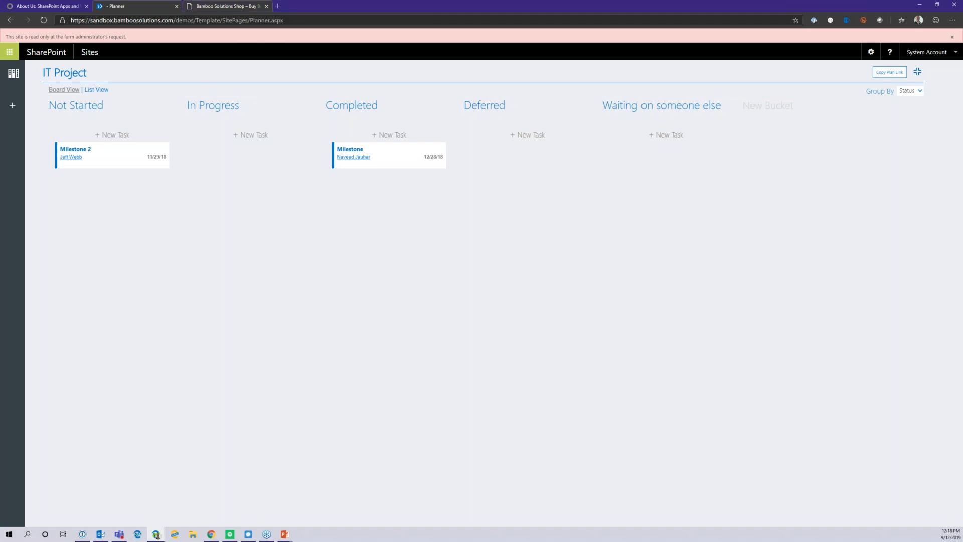
# Step: Toggle the SharePoint app launcher and leave full-screen board mode
pyautogui.click(9, 52)
pyautogui.click(8, 53)
pyautogui.click(917, 72)
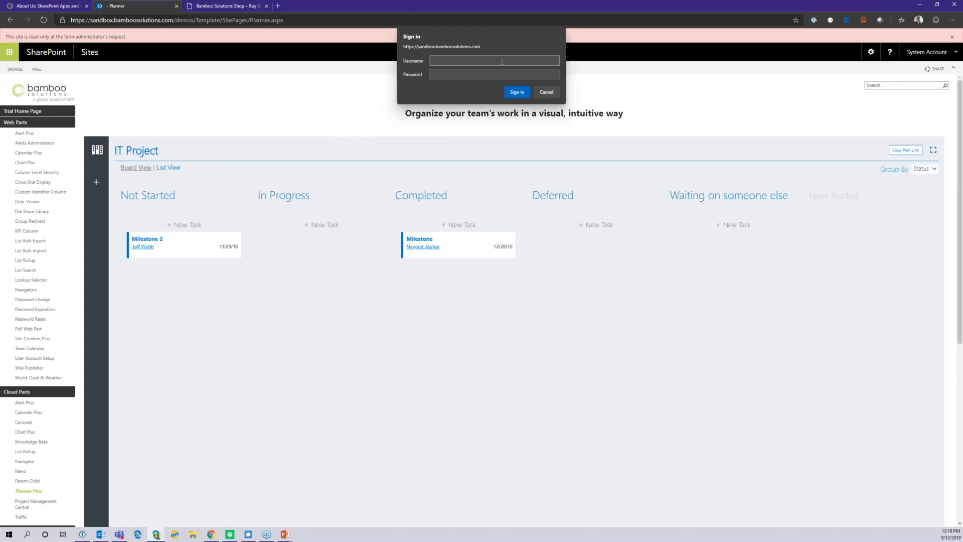
# Step: Attempt the admin sign-in twice, then cancel it, dismiss the site alert, and scroll the navigation
pyautogui.click(501, 61)
pyautogui.write('spx\\sp_admin')
pyautogui.press('Tab')
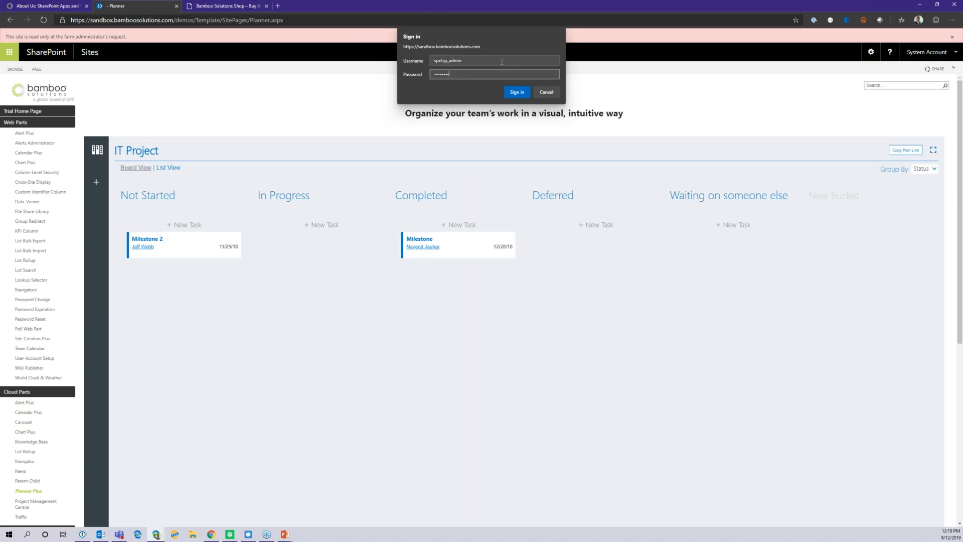
pyautogui.press('Return')
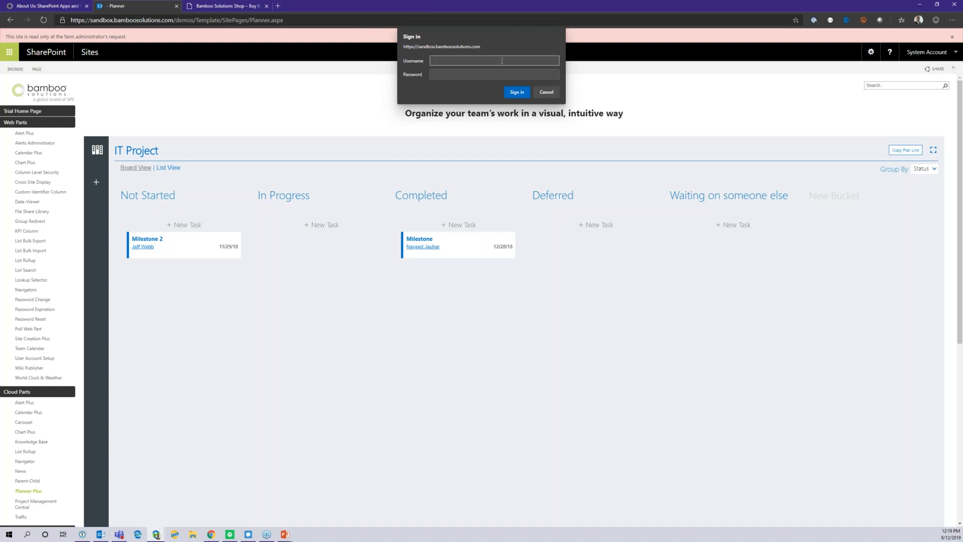
pyautogui.write('spx\\sp_admin')
pyautogui.press('Tab')
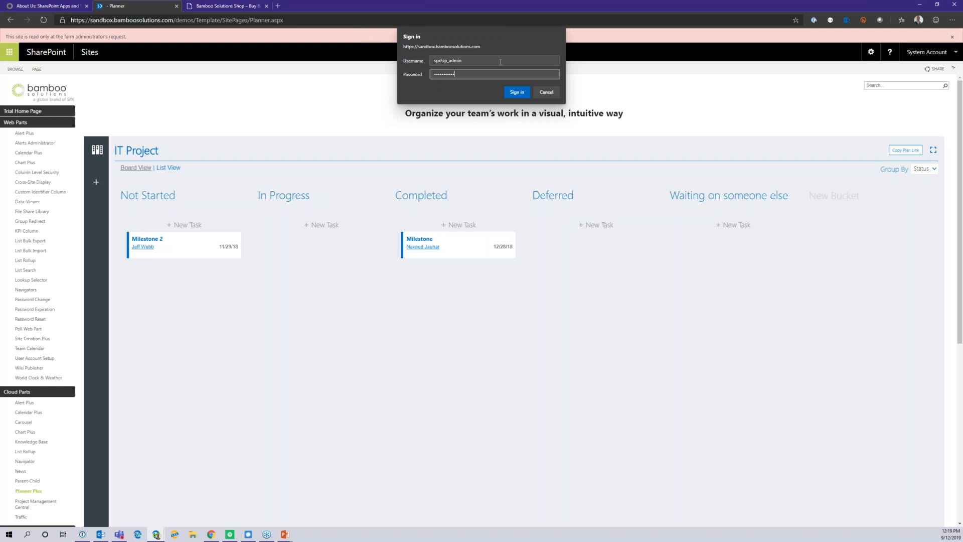
pyautogui.press('Return')
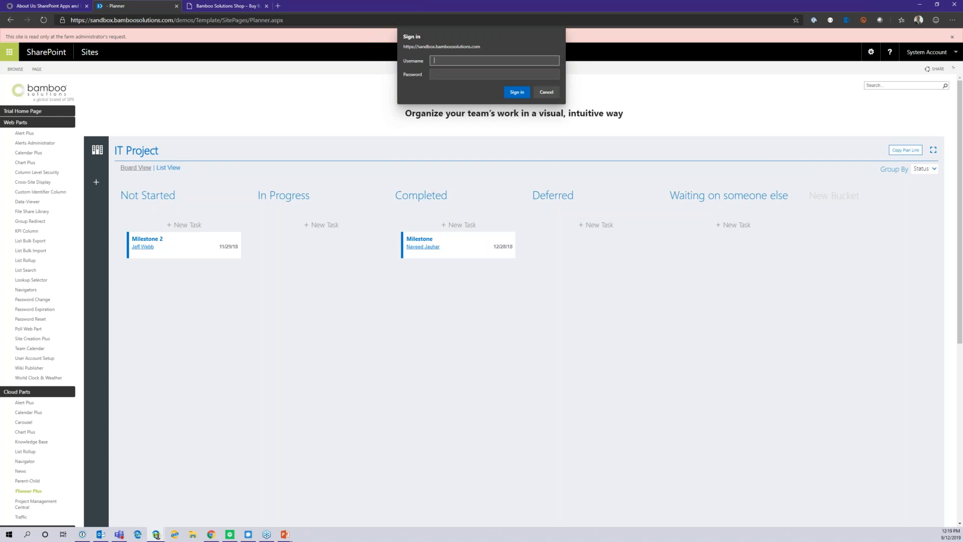
pyautogui.click(543, 91)
pyautogui.click(554, 58)
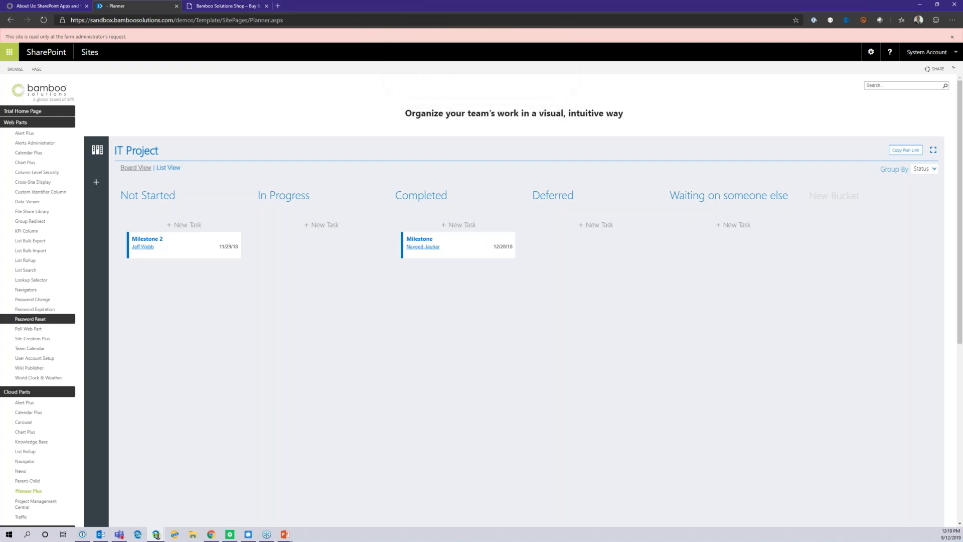
pyautogui.scroll(-3, 22, 356)
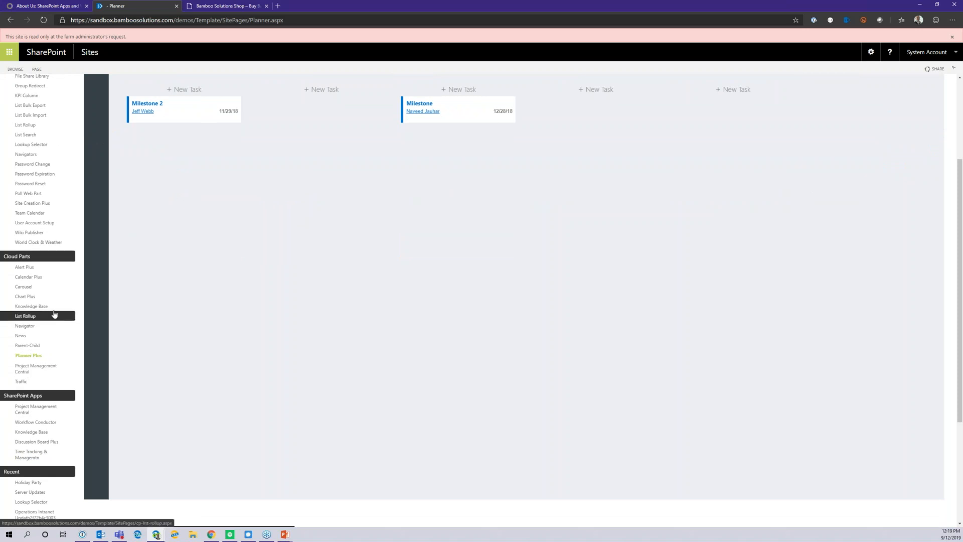
# Step: Open Project Management Central, sign in with the admin account, and open Customer Website Redesign
pyautogui.click(26, 368)
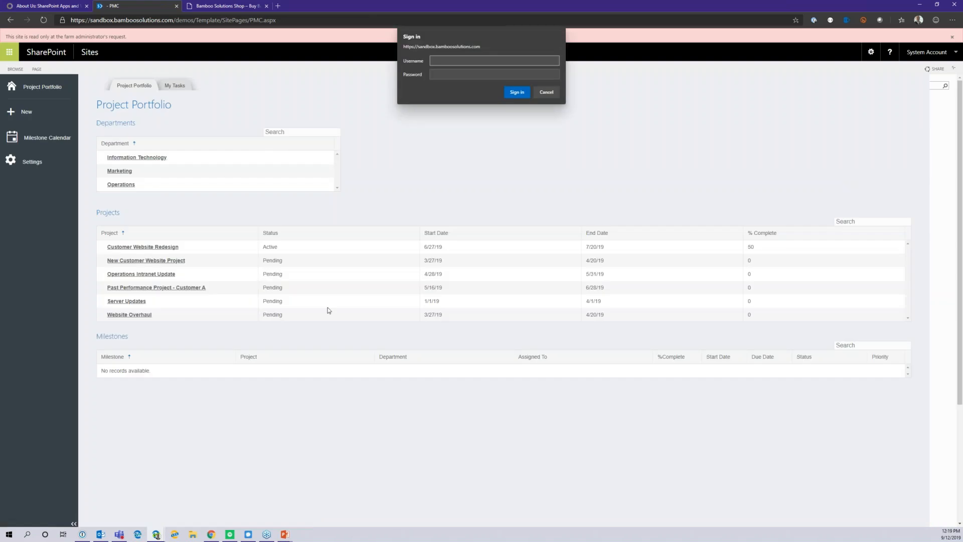
pyautogui.write('spx\\sp_admin')
pyautogui.press('Tab')
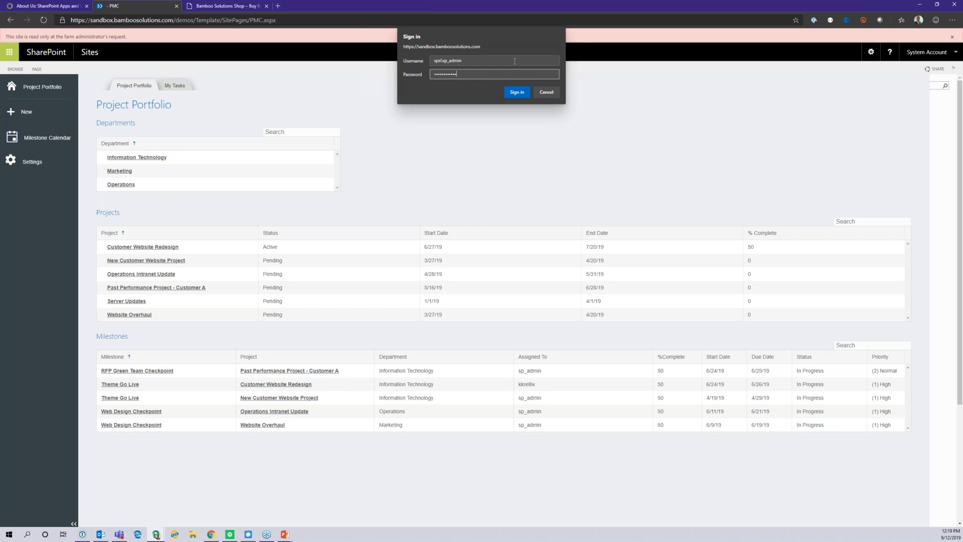
pyautogui.press('Return')
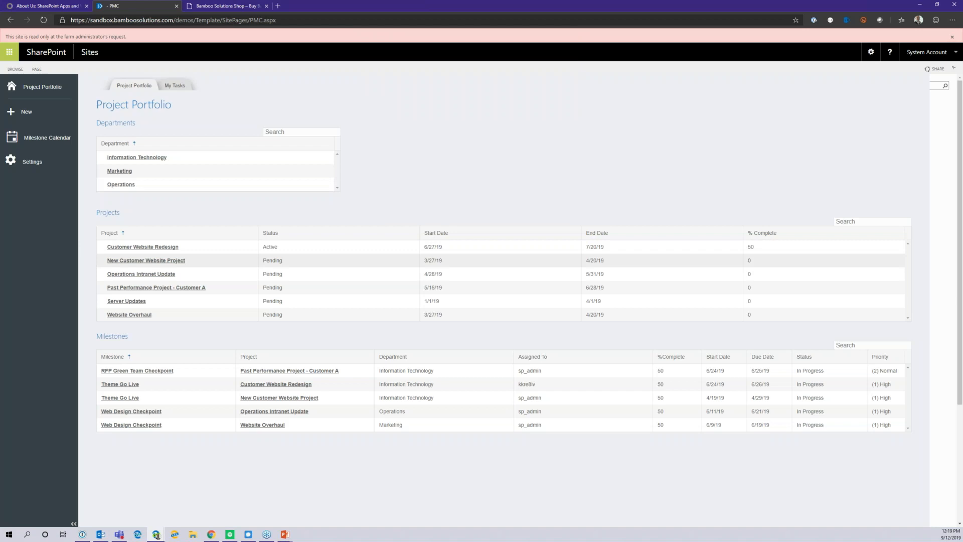
pyautogui.click(150, 246)
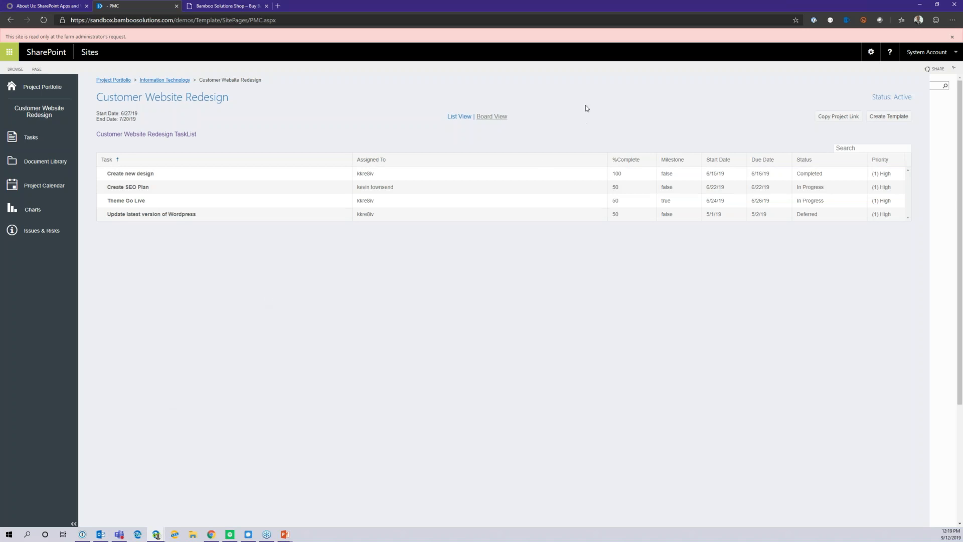
# Step: Switch the Customer Website Redesign project's tasks to the Board View
pyautogui.click(492, 117)
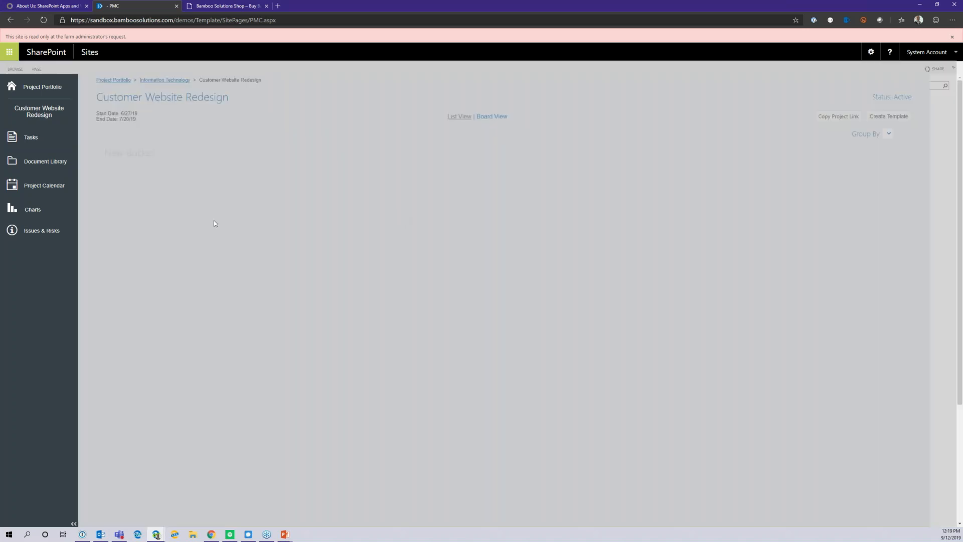